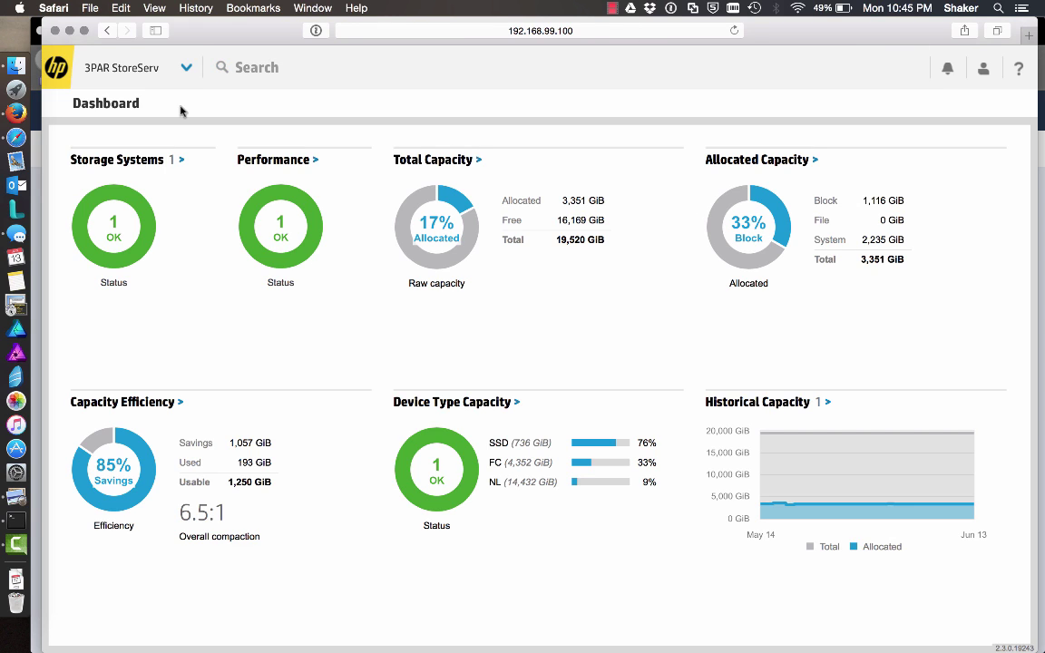
Go to Common Provisioning Groups and start a new CPG named 3PJCPGFC.
click(138, 193)
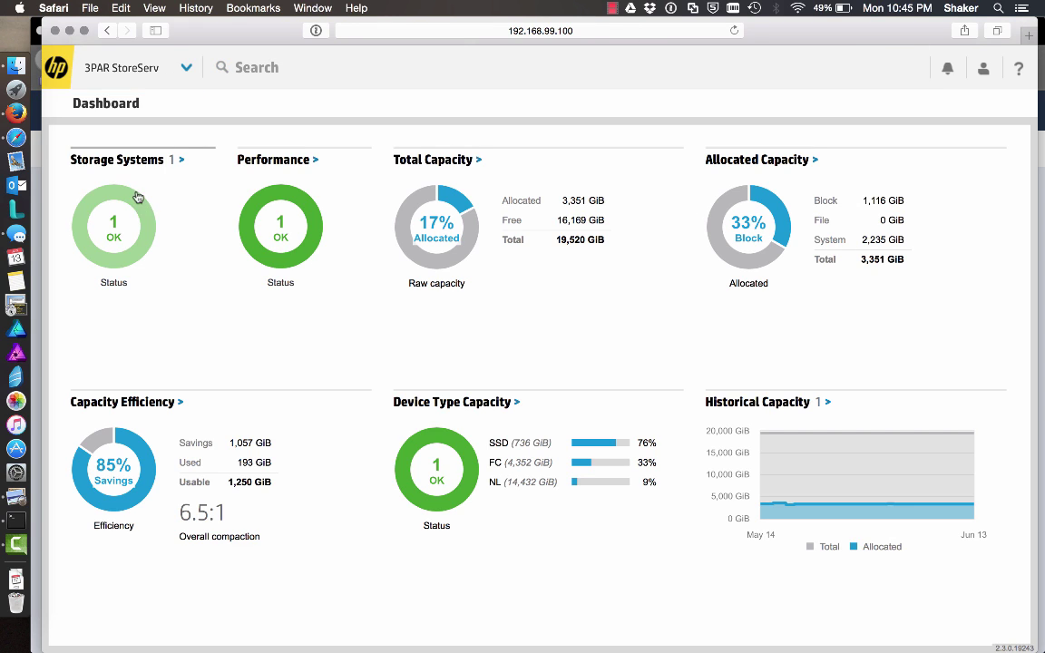
click(182, 67)
click(240, 216)
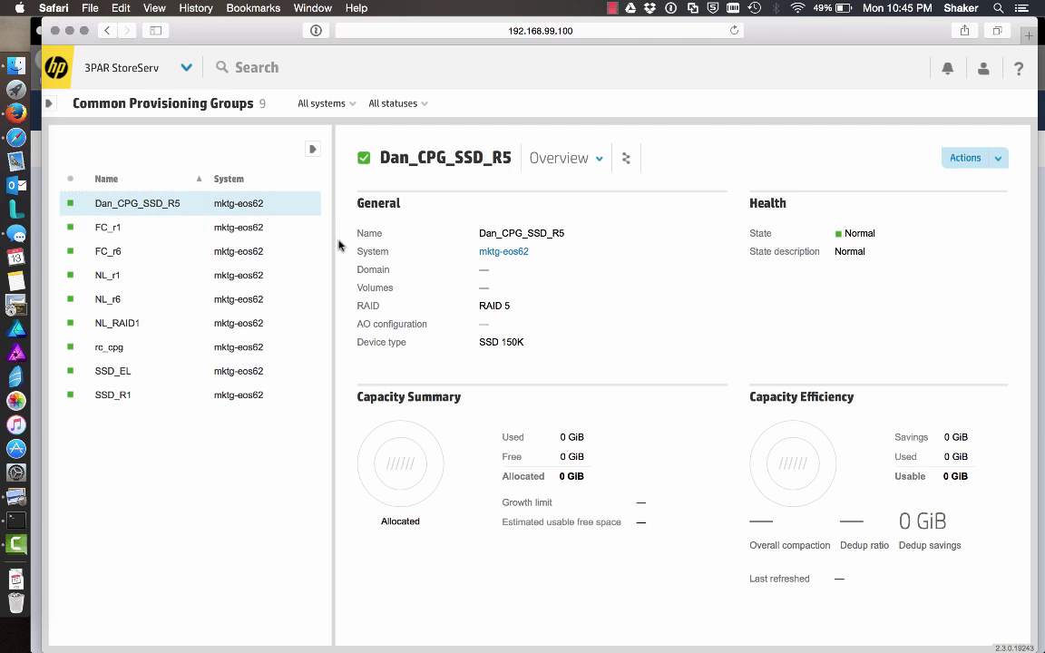
click(113, 149)
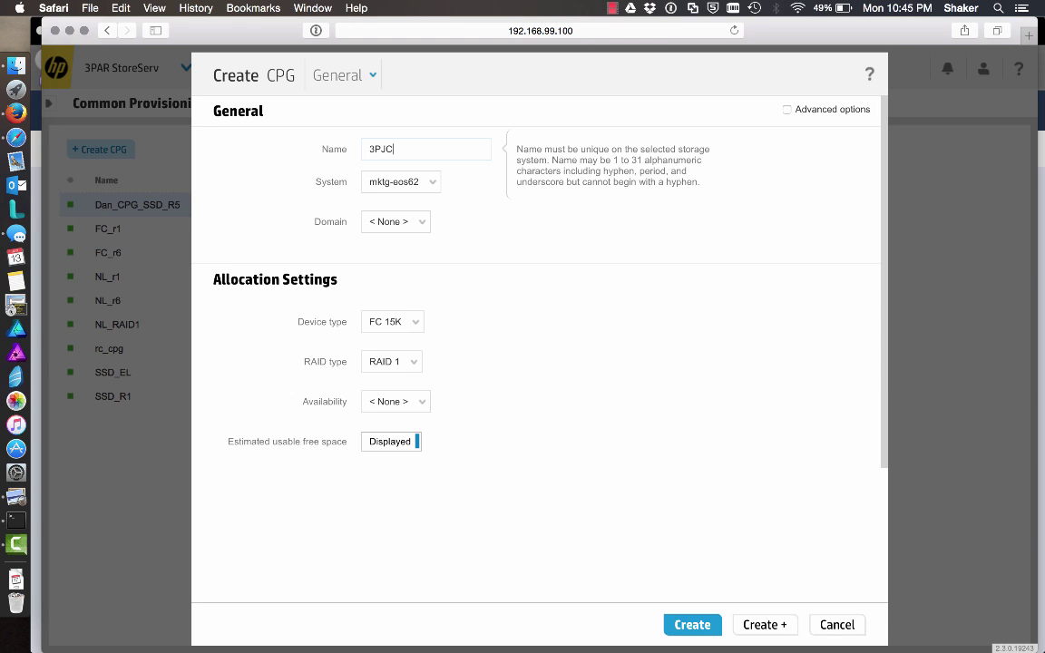
text(3PJCPGFC)
Set the new CPG to RAID 5 with Magazine (Lower) availability, and create it while keeping the form open for another.
click(413, 363)
click(413, 405)
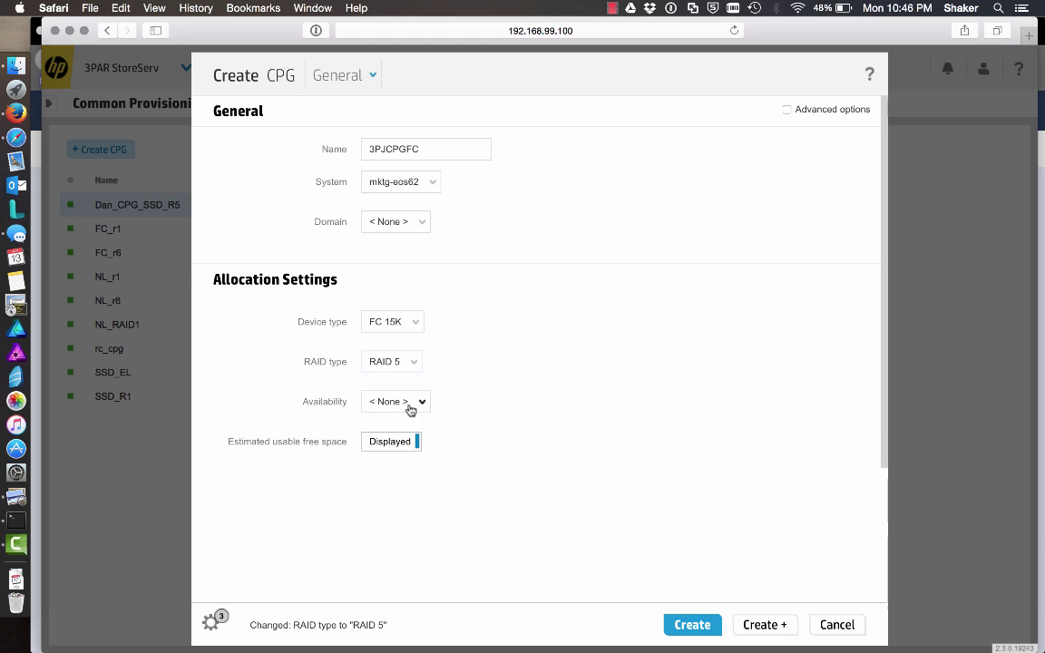
click(408, 410)
click(405, 467)
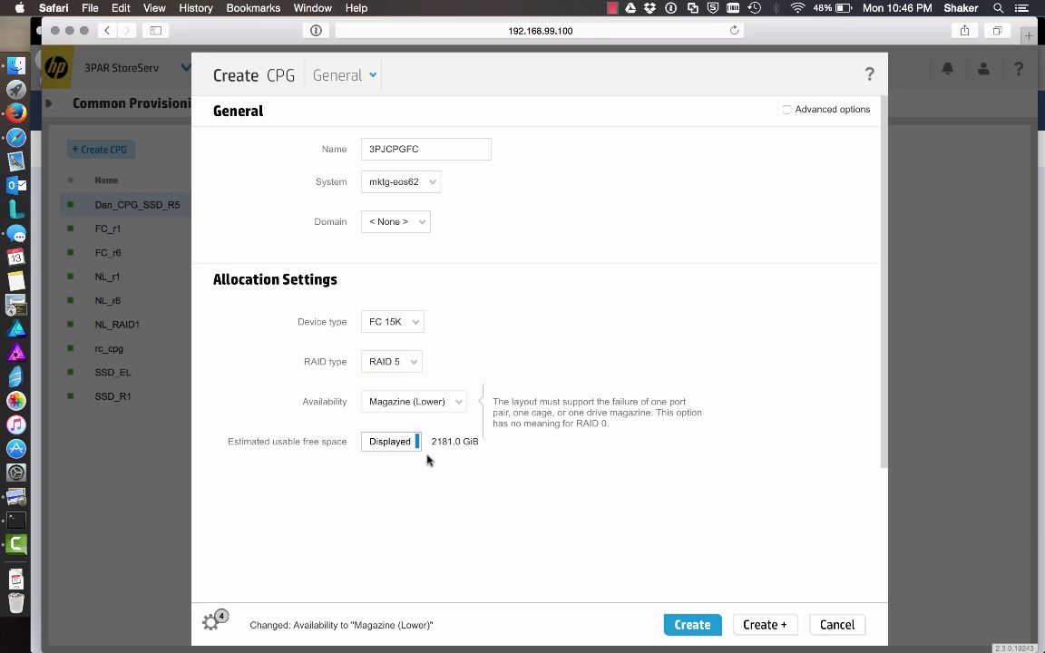
click(762, 625)
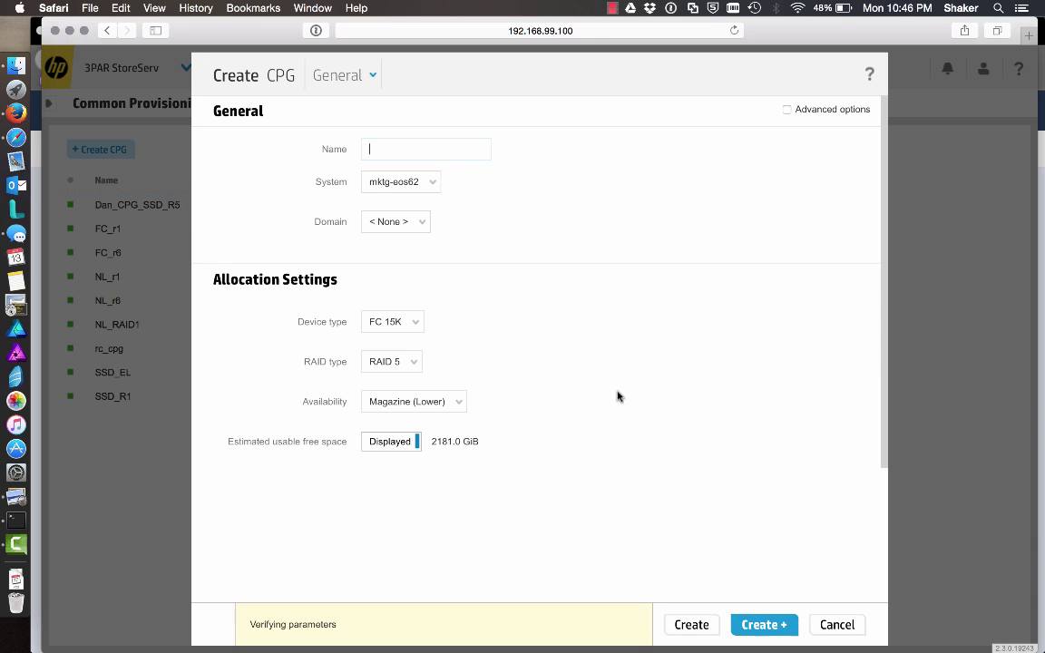
Create a second CPG named 3PJCPGNL with device type NL 7K and RAID 6.
click(451, 150)
text(3PJCPGNL)
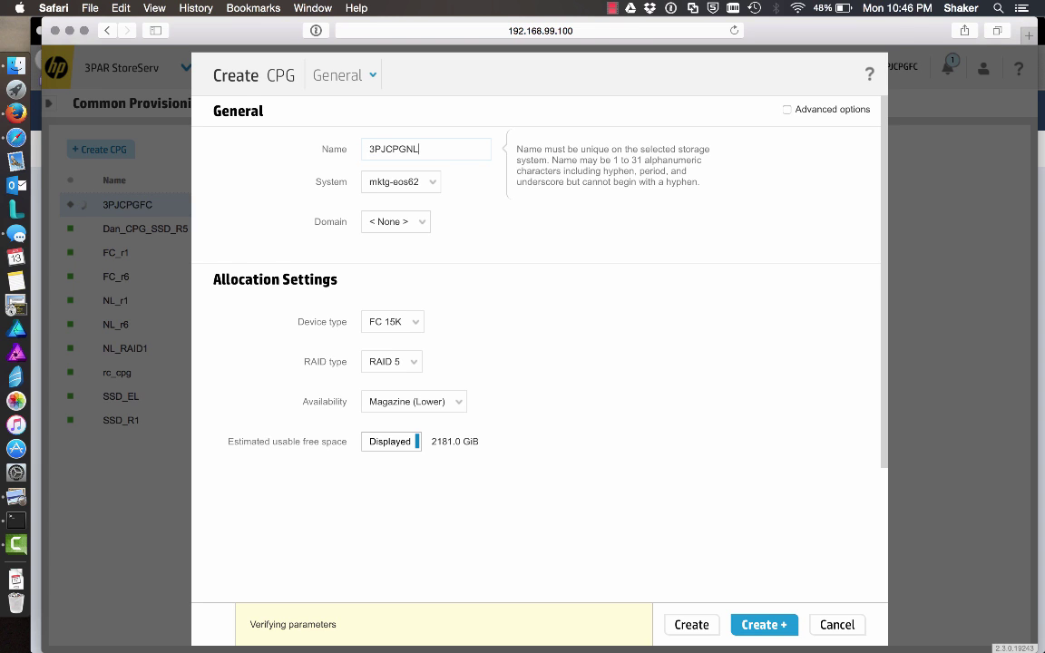
click(408, 327)
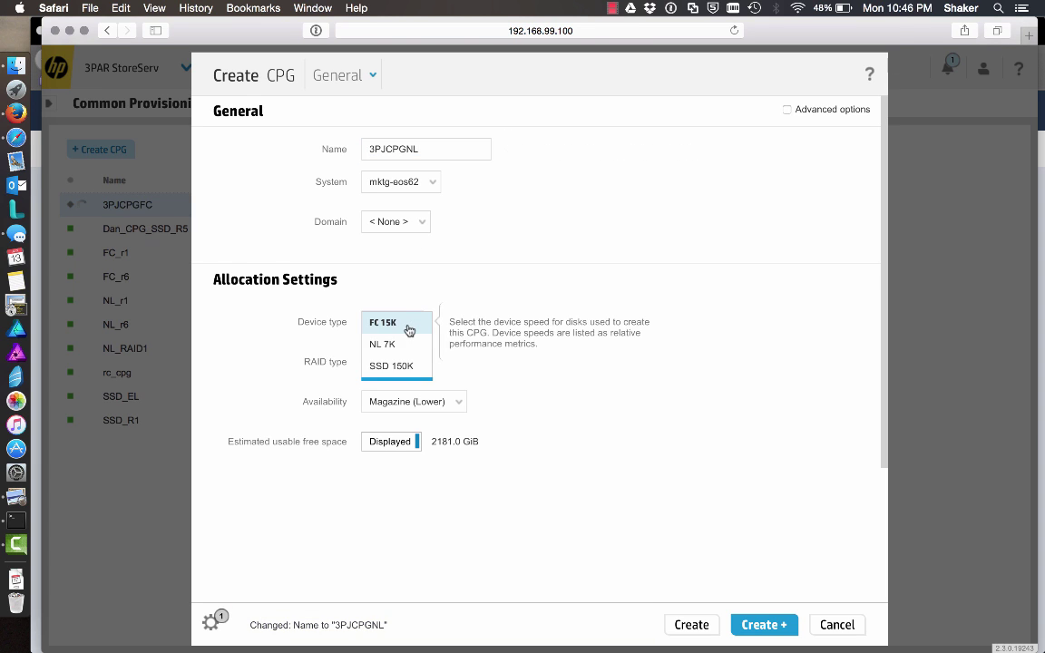
click(385, 344)
click(400, 365)
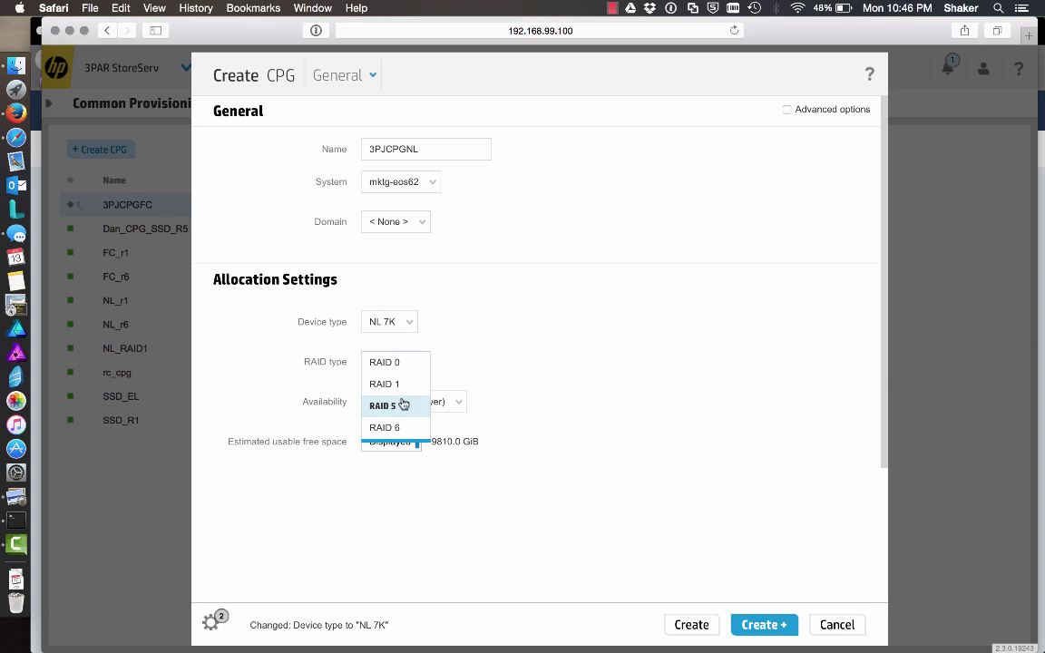
click(402, 433)
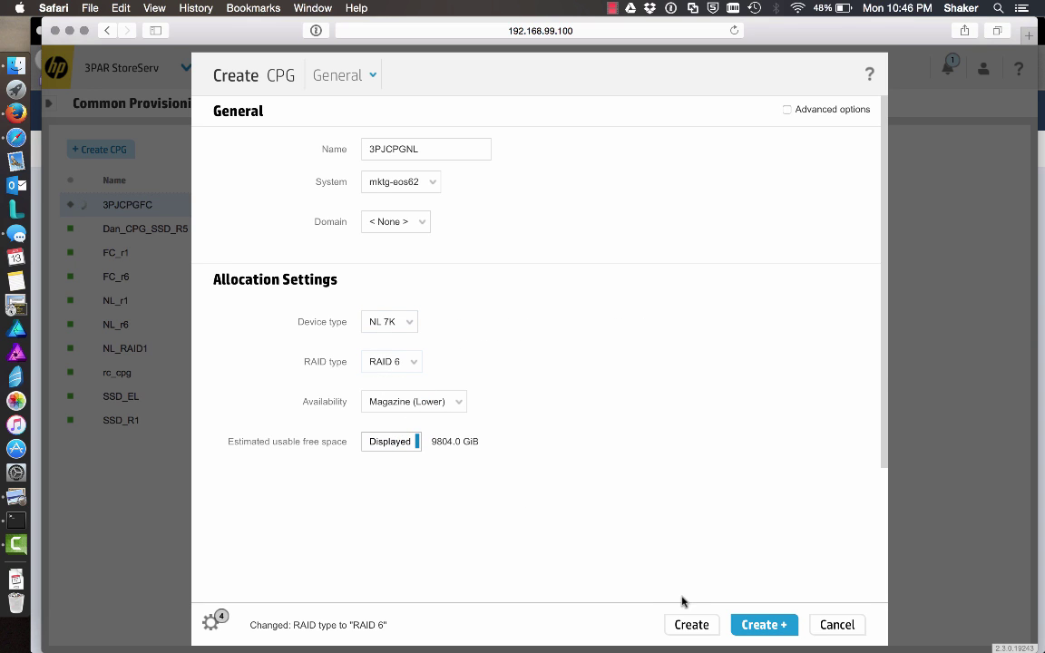
click(691, 625)
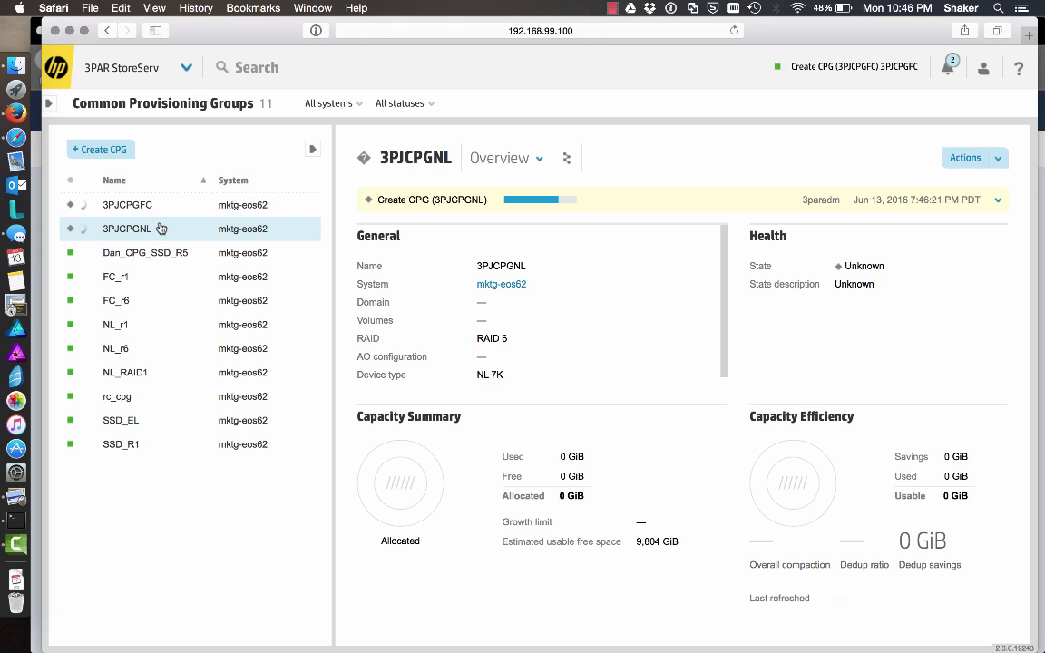
Start a new virtual volume named 3PJVV1 in CPG 3PJCPGFC with a size of 100 GiB.
click(181, 67)
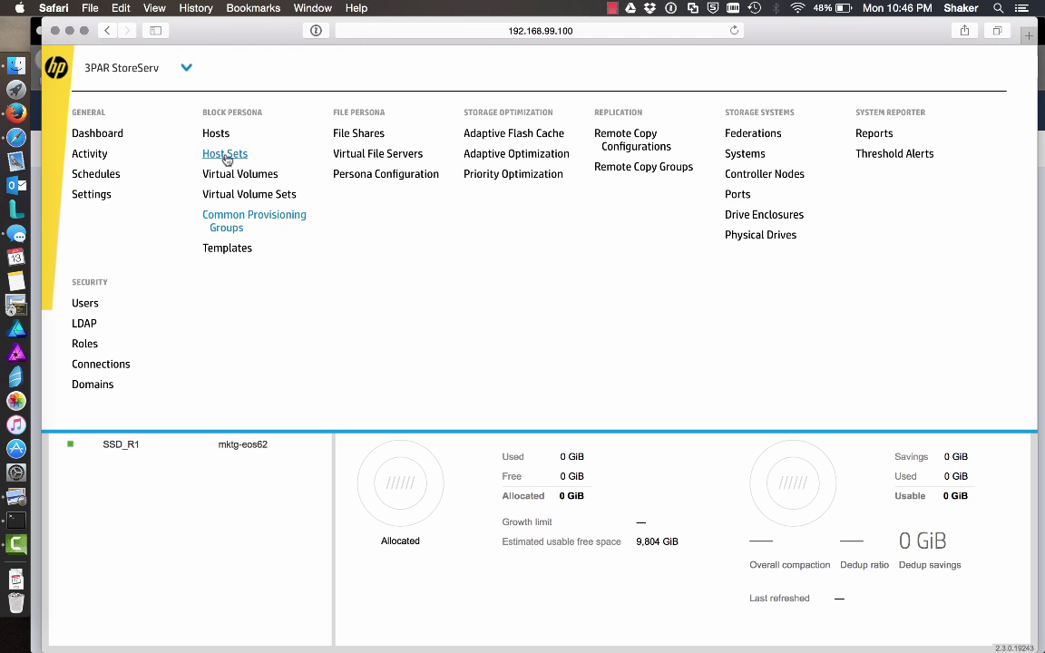
click(248, 176)
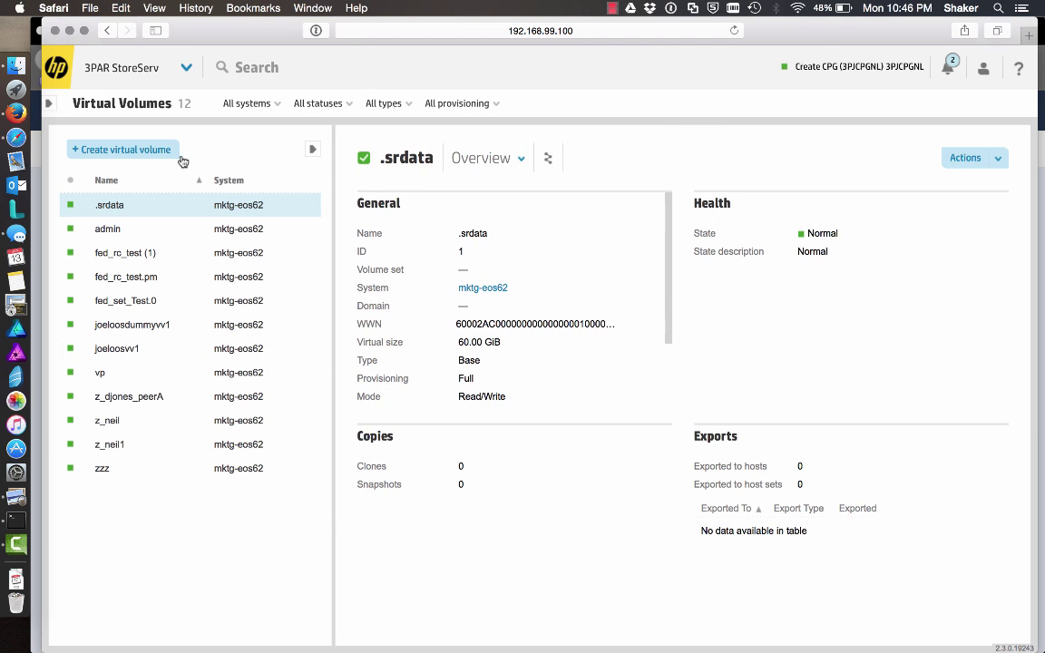
click(254, 202)
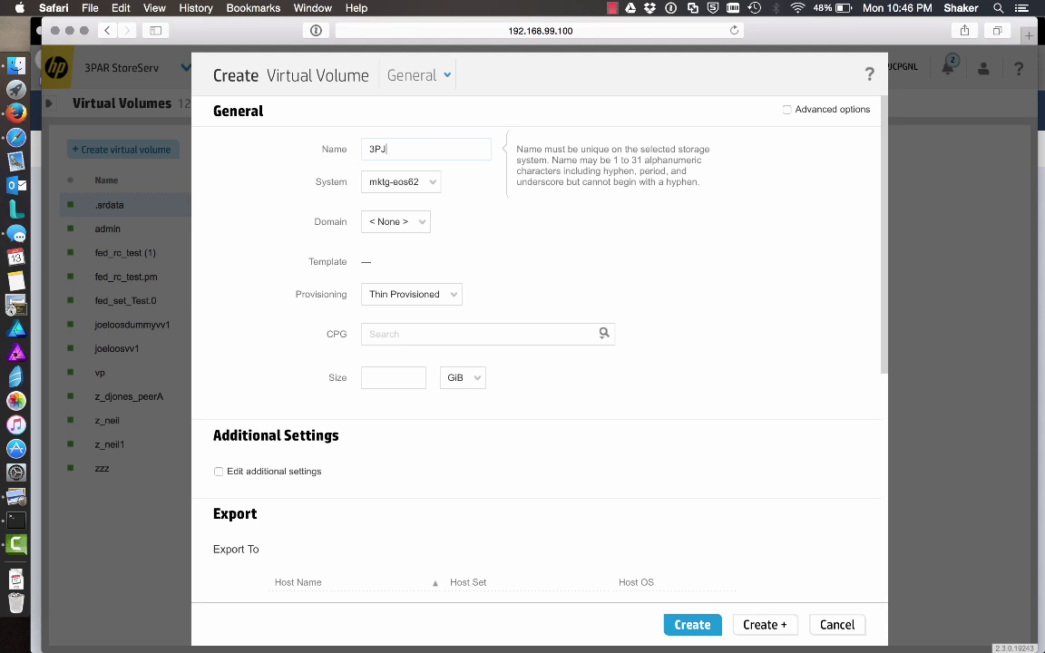
text(VV1)
click(401, 333)
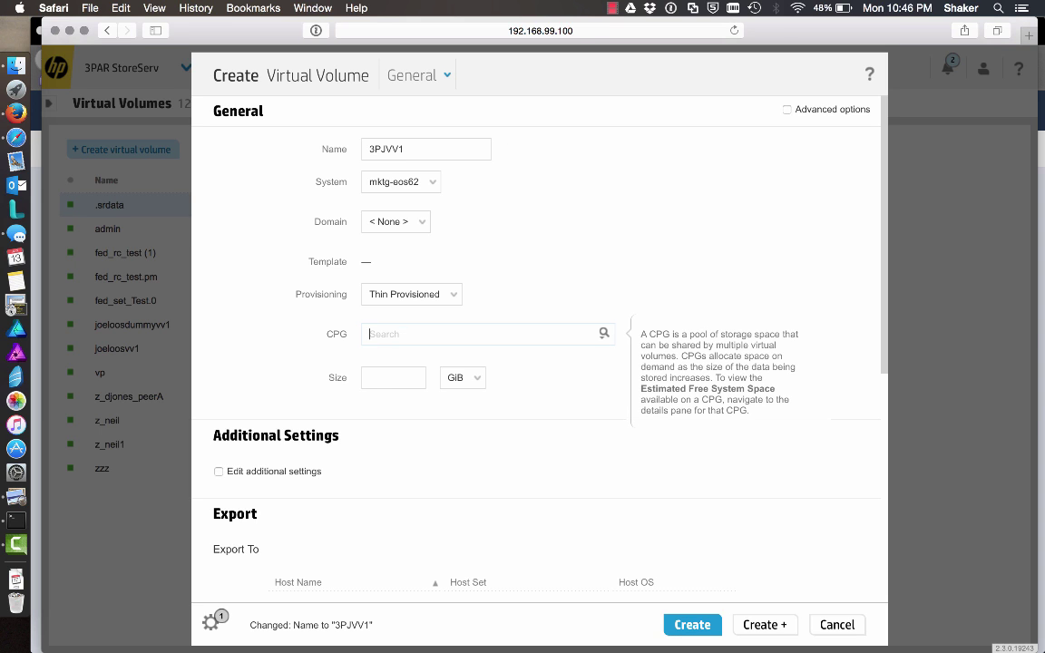
text(3)
click(385, 377)
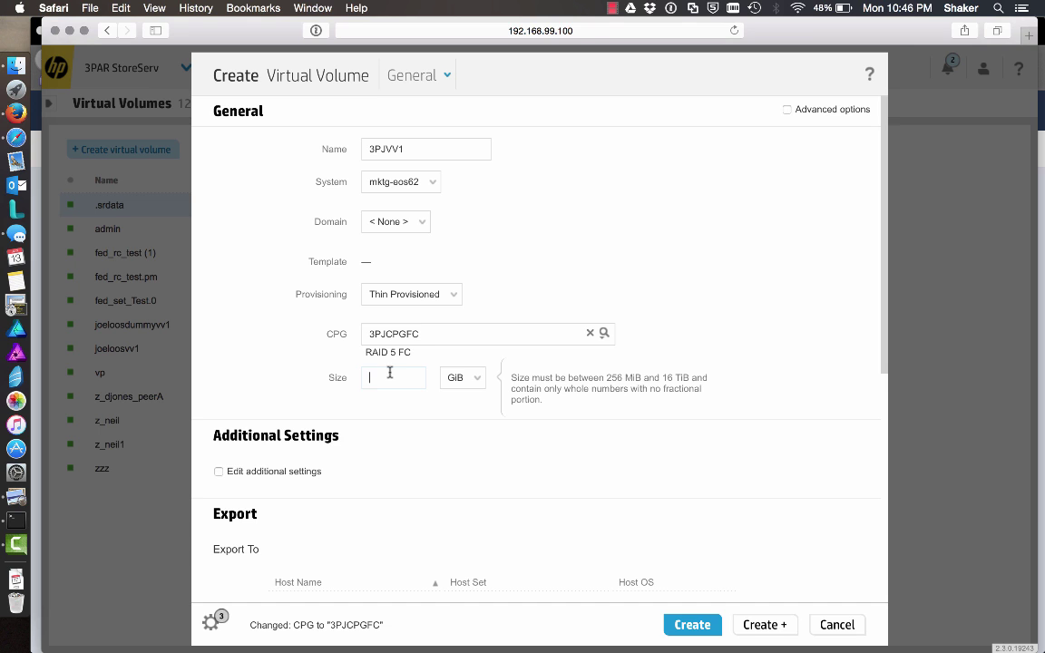
Enable additional settings, reselect 3PJCPGFC as the Copy CPG, and create the virtual volume.
scroll(469, 461, down, 4)
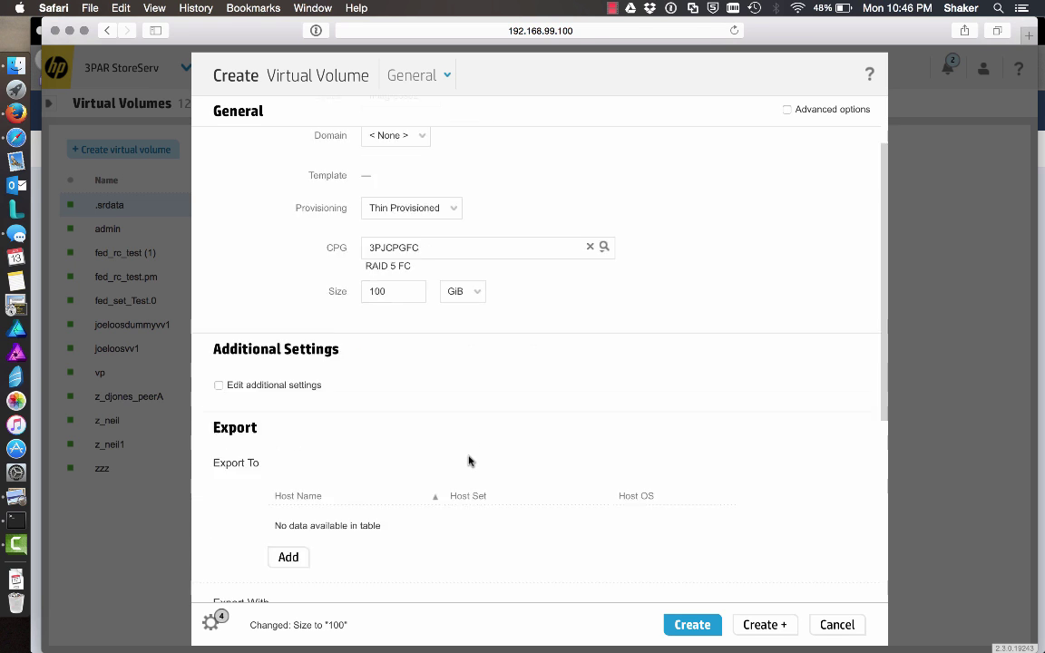
scroll(412, 357, down, 3)
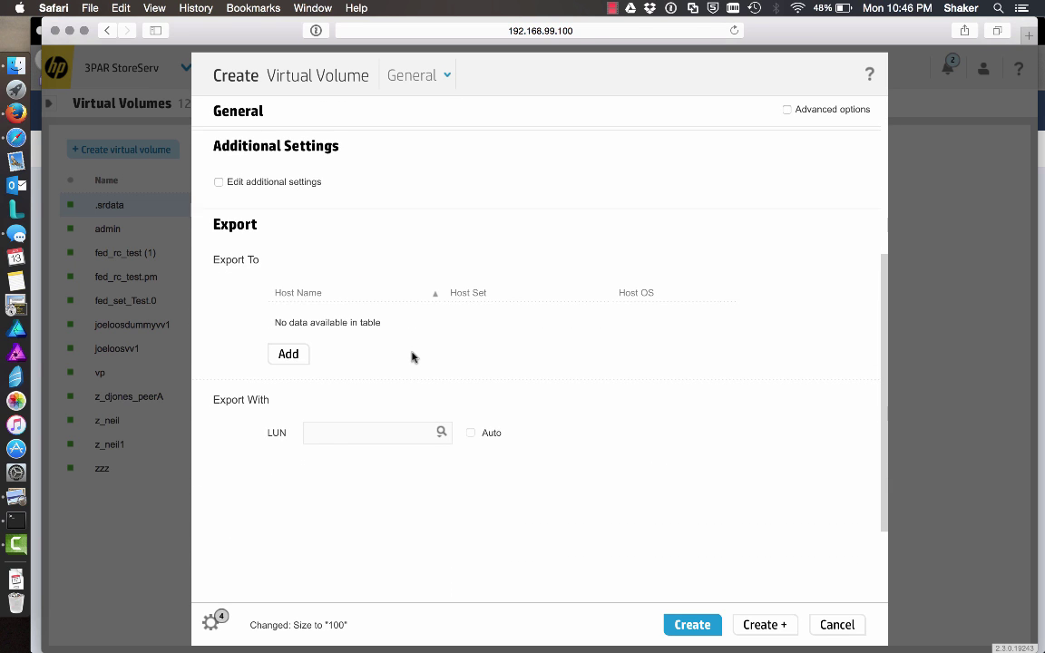
click(219, 182)
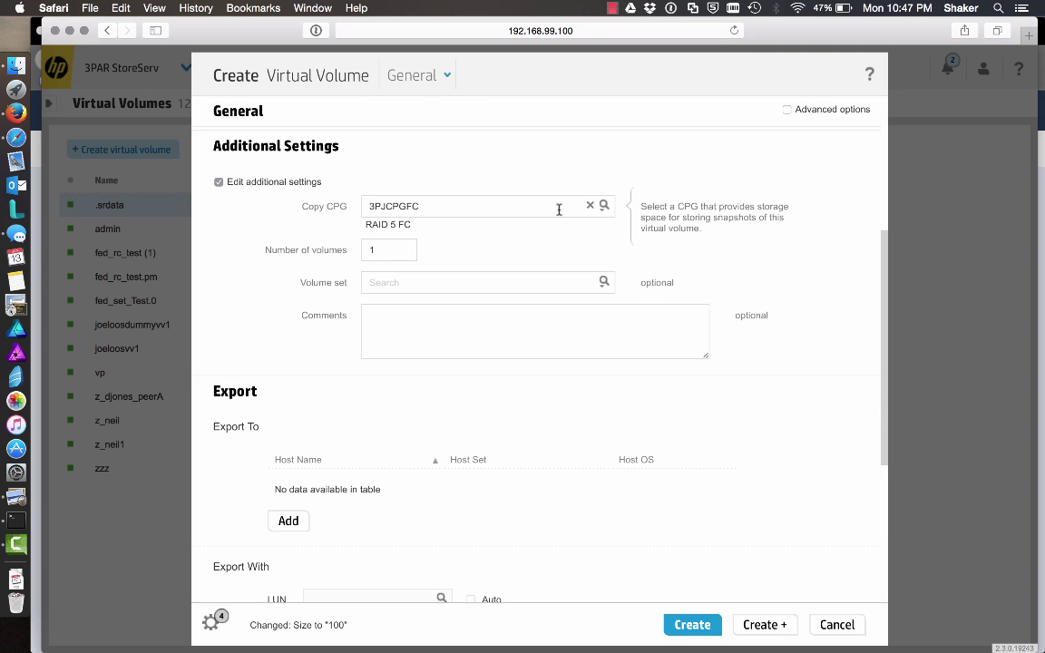
click(589, 207)
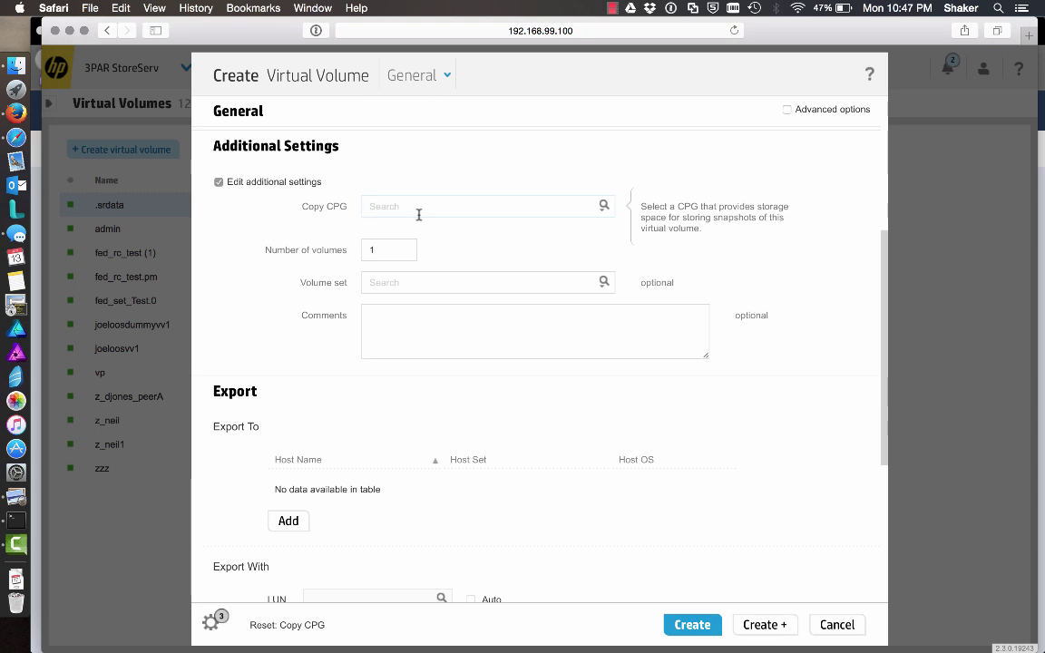
text(3p)
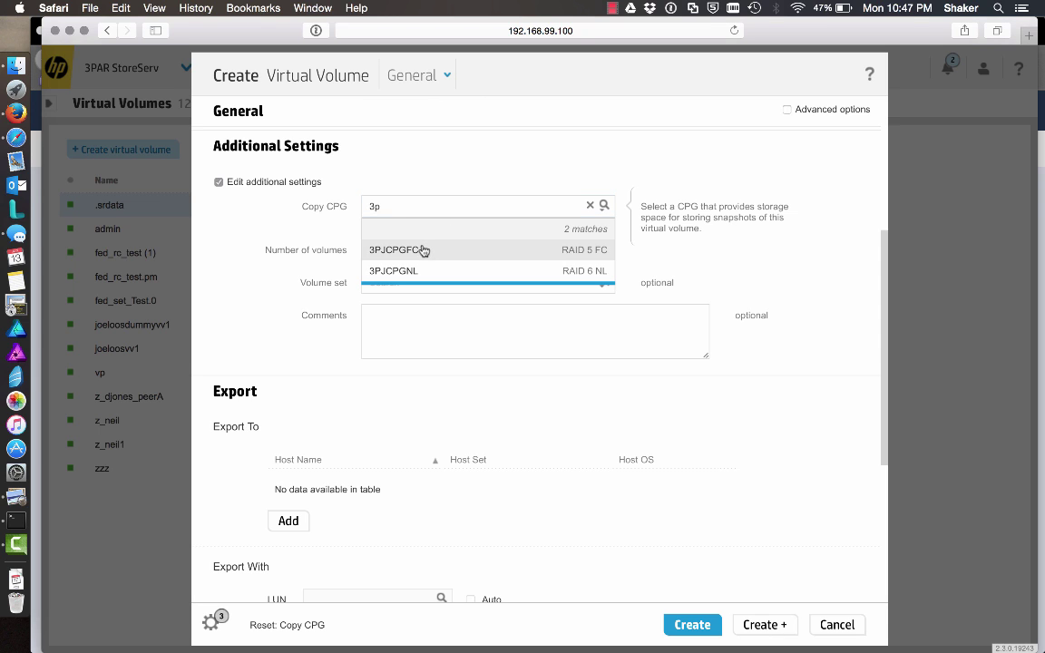
click(433, 249)
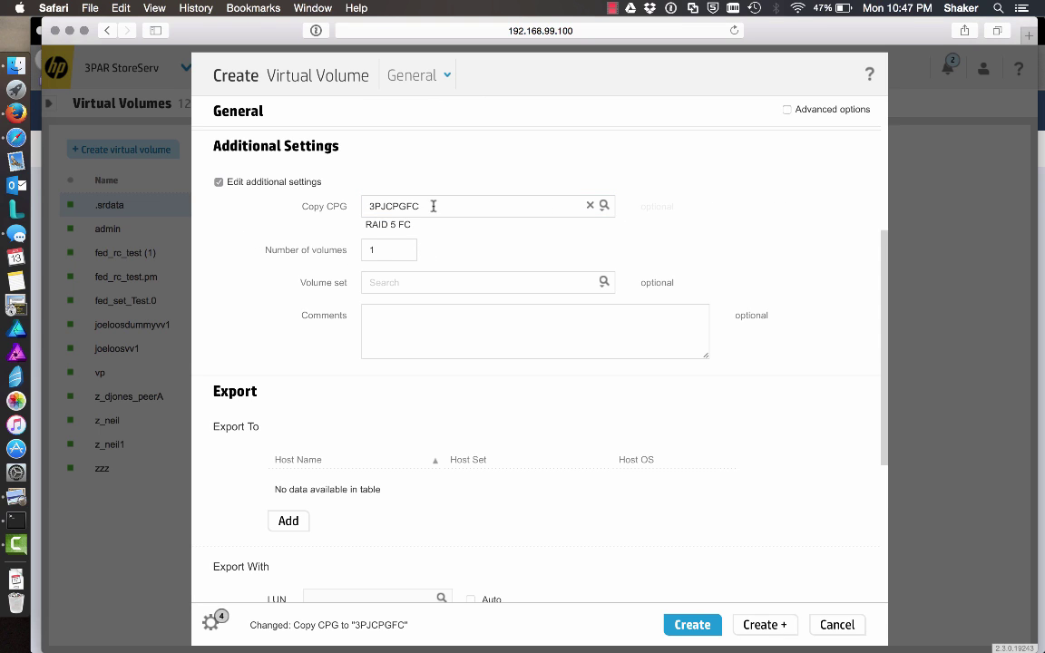
click(691, 624)
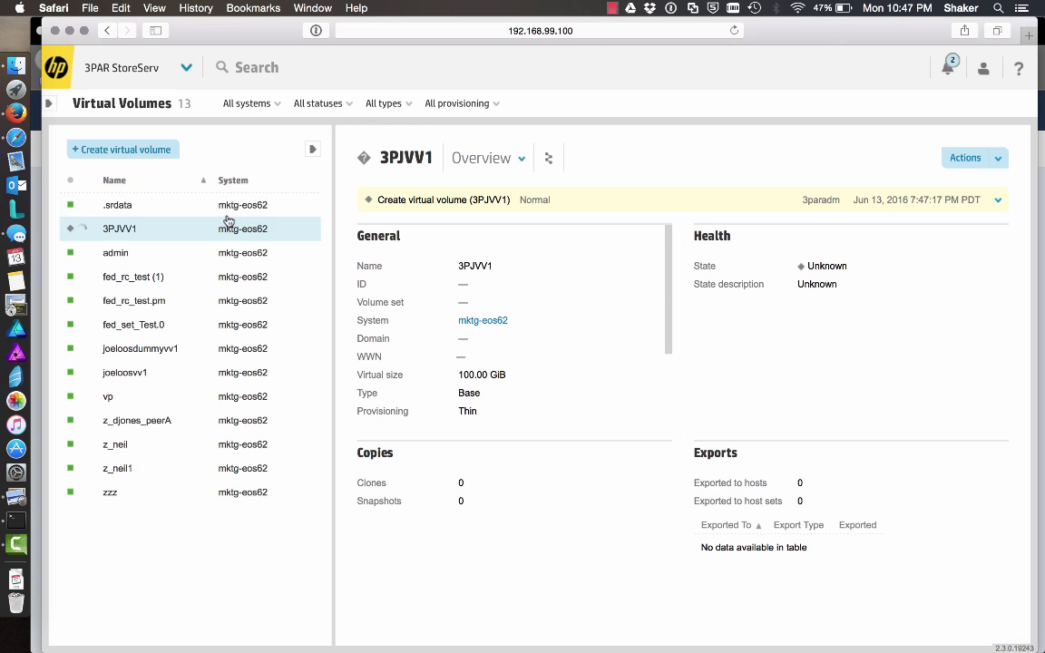
Start another virtual volume named 3PJVV2 in CPG 3PJCPGFC with a size of 100 GiB.
click(145, 149)
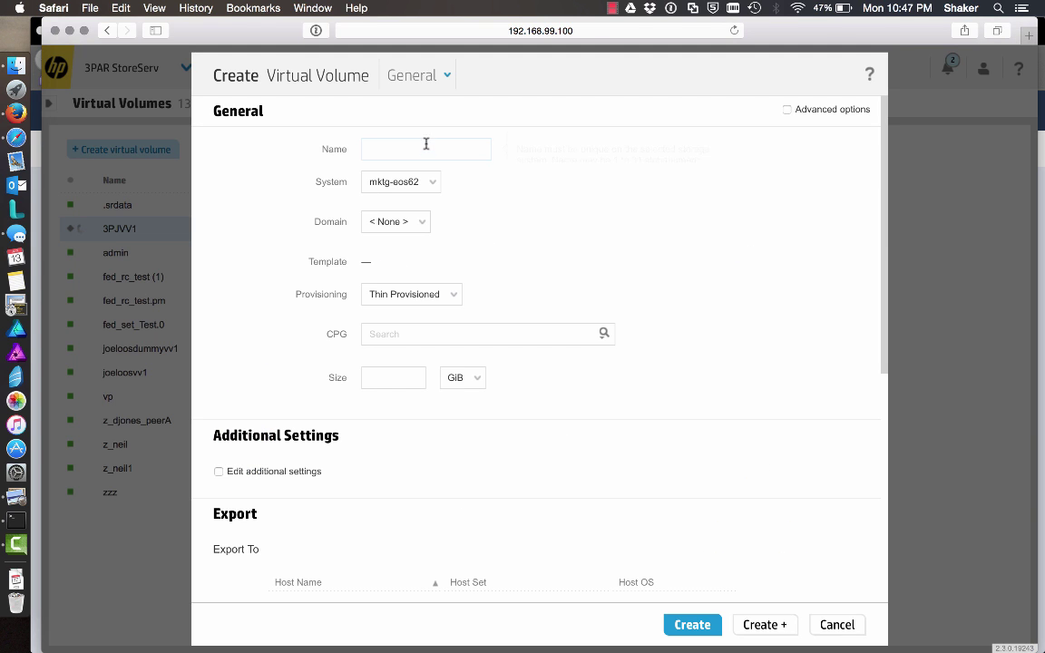
click(420, 148)
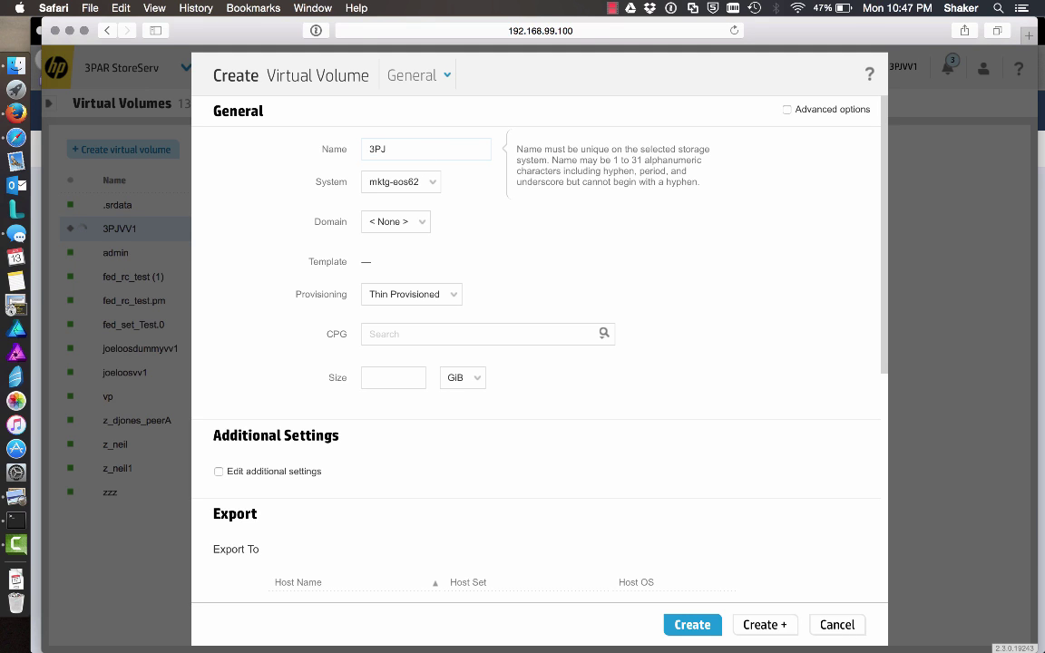
text(3PJVV2)
click(423, 335)
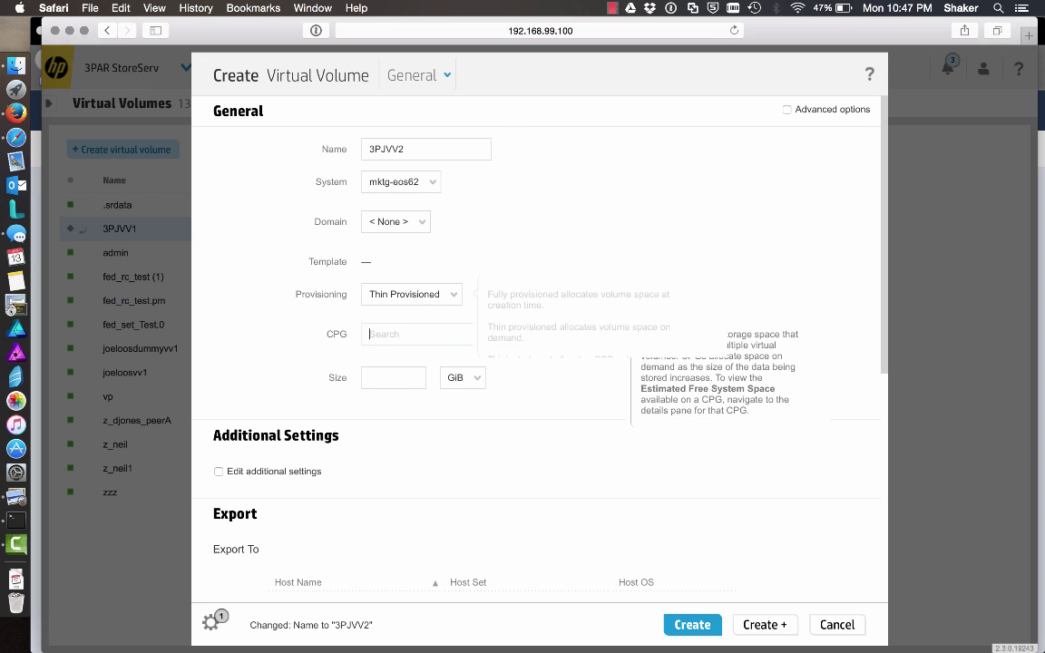
text(3p)
click(445, 376)
click(368, 381)
text(100)
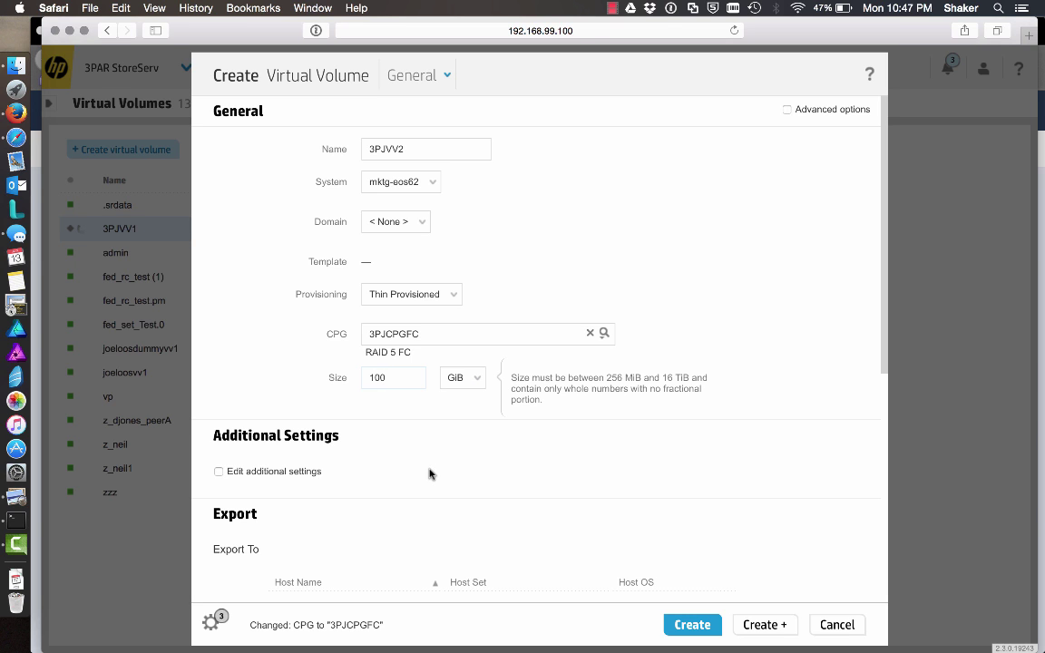
Enable additional settings for 3PJVV2, change its Copy CPG to 3PJCPGNL, and create the volume.
click(403, 479)
click(274, 472)
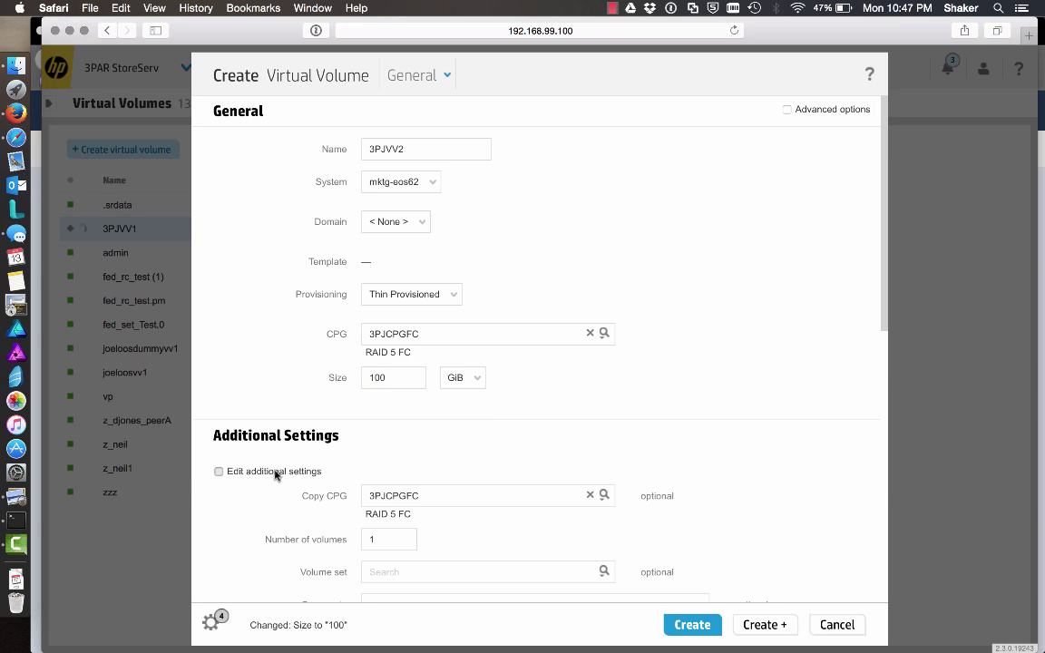
scroll(753, 493, down, 3)
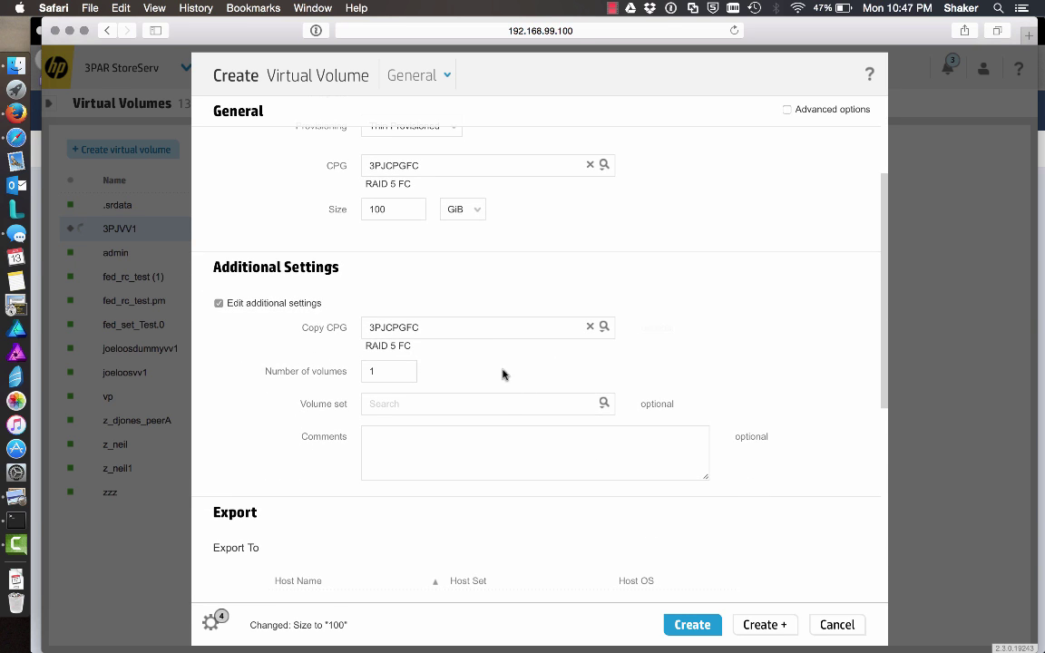
click(479, 329)
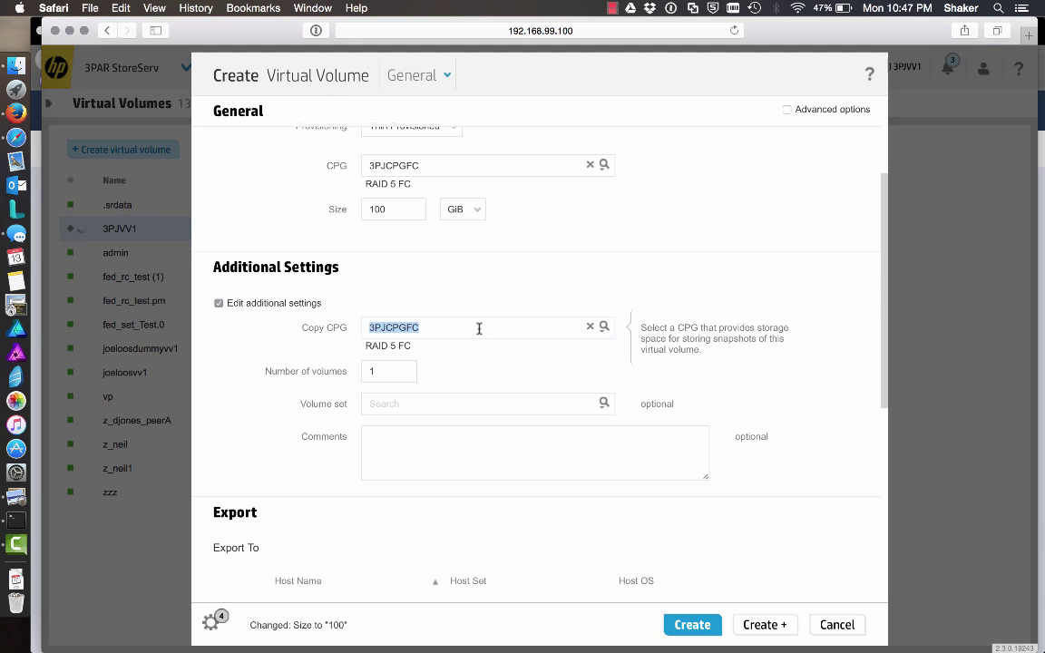
text(3p)
click(478, 394)
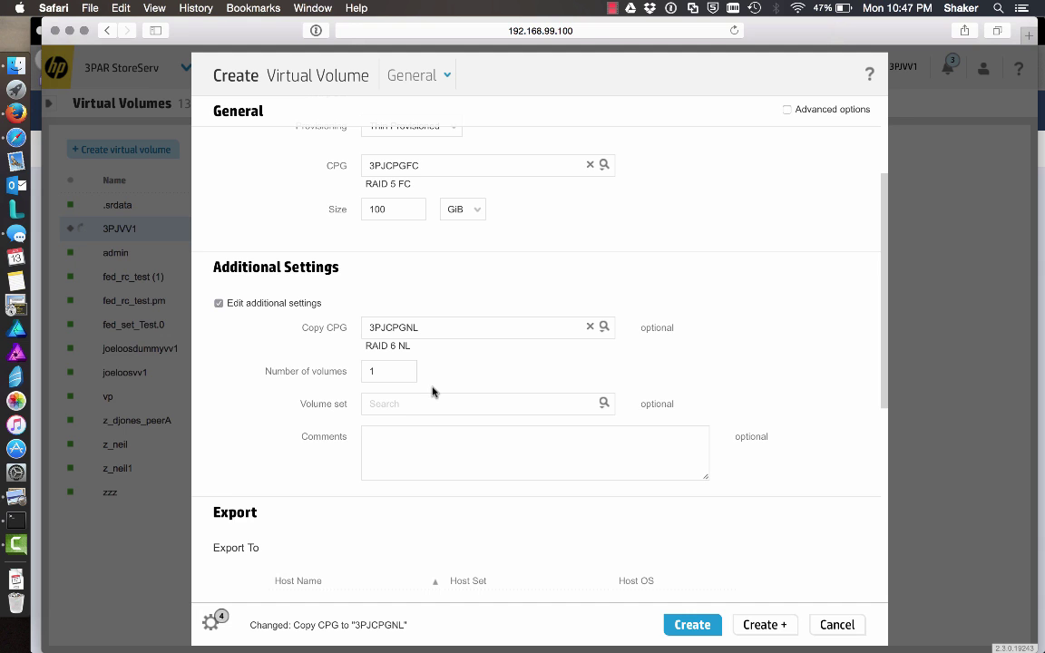
click(712, 625)
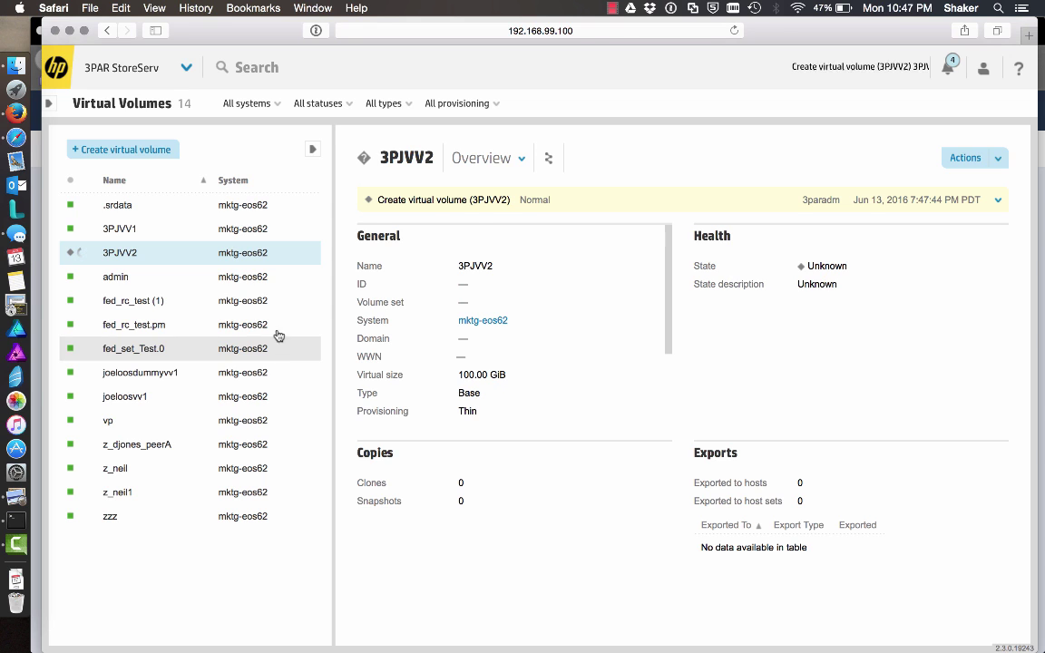
Examine the Map view of 3PJVV1 and of 3PJVV2 to compare their User and Copy CPG relationships.
click(146, 230)
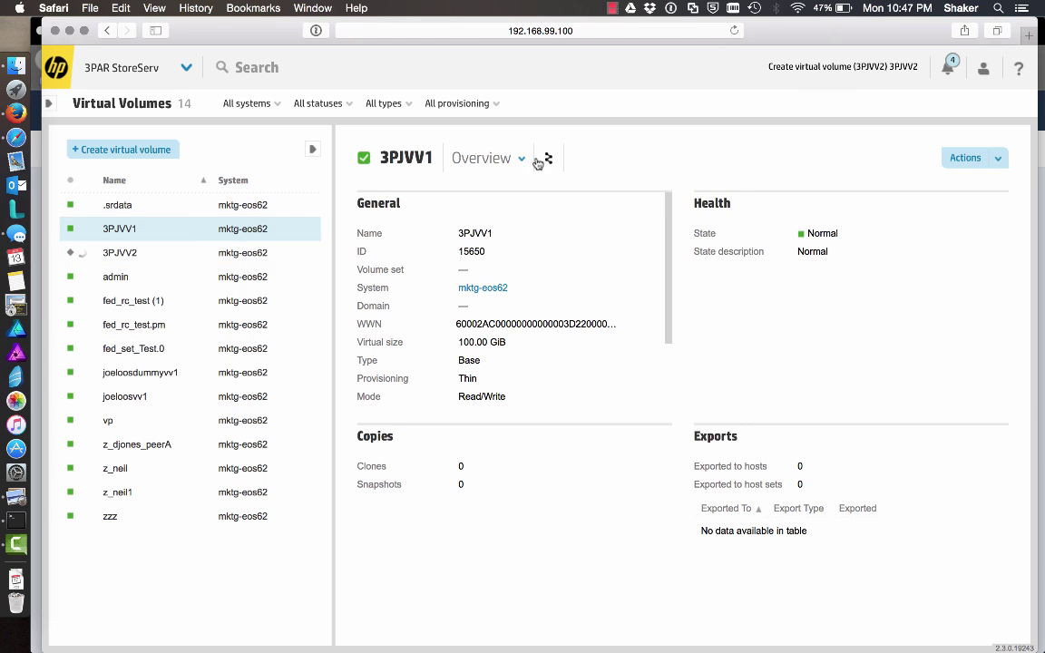
click(488, 158)
click(494, 176)
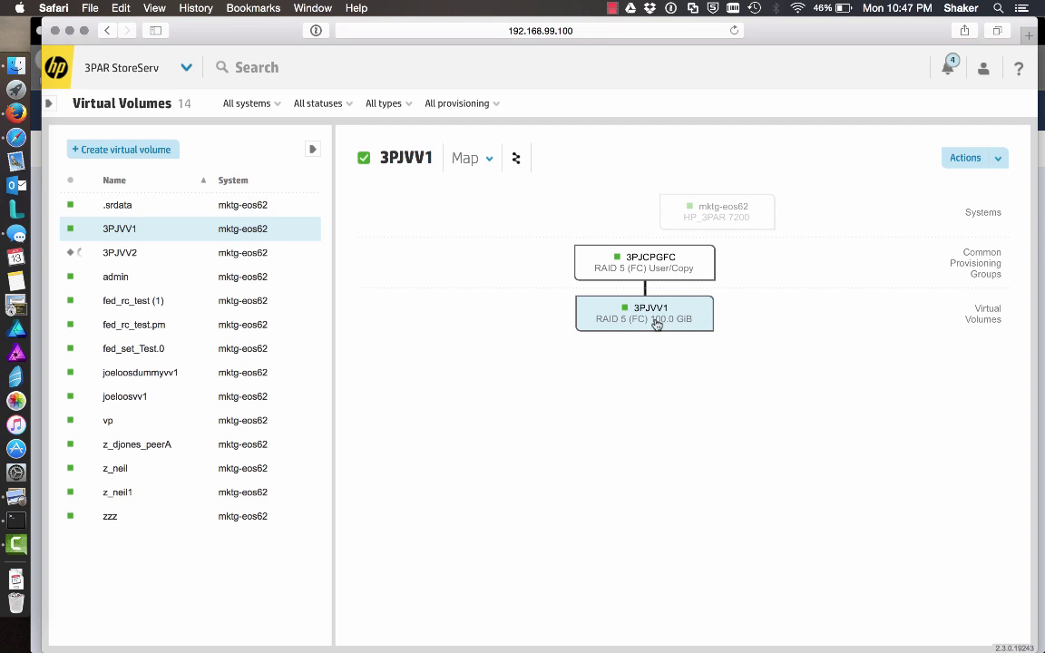
click(181, 253)
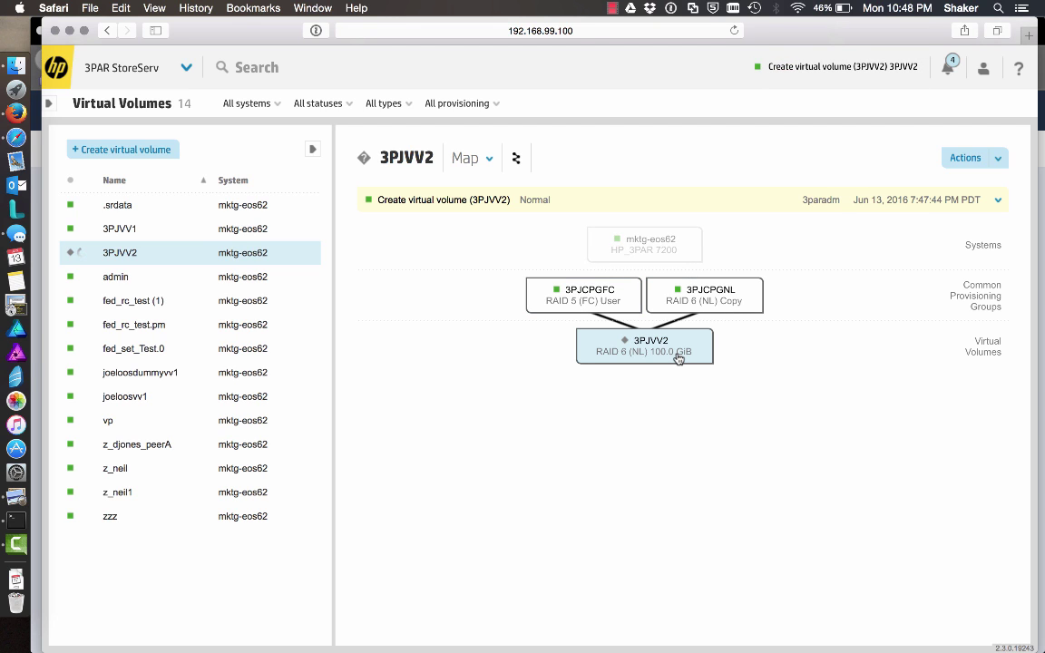
Tune the user space of virtual volume 3PJVV1 by moving it to CPG 3PJCPGNL.
click(138, 229)
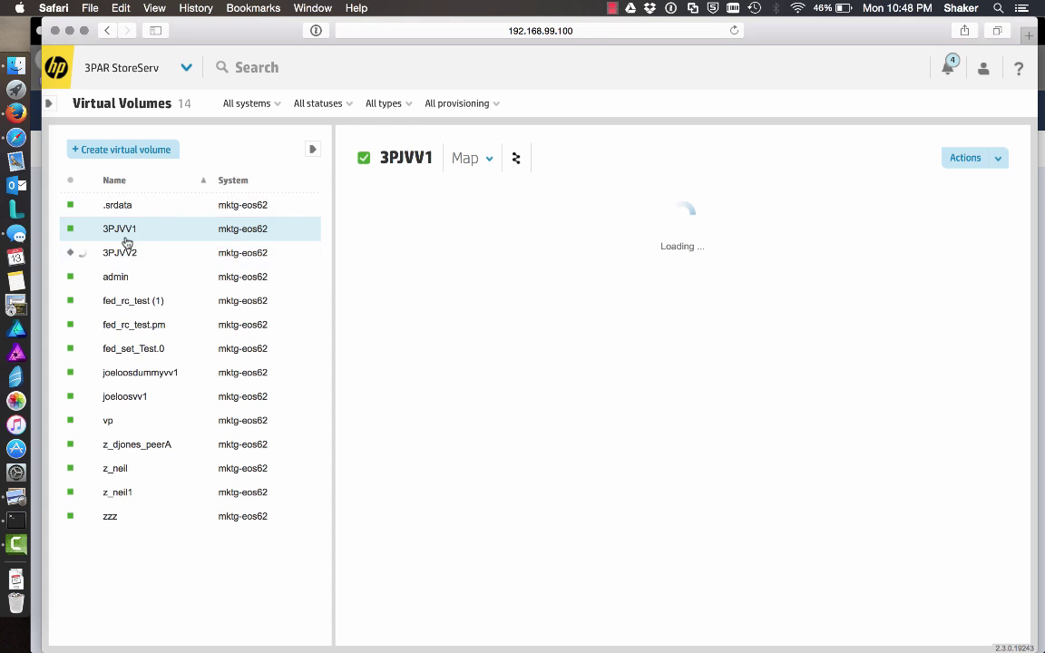
click(998, 161)
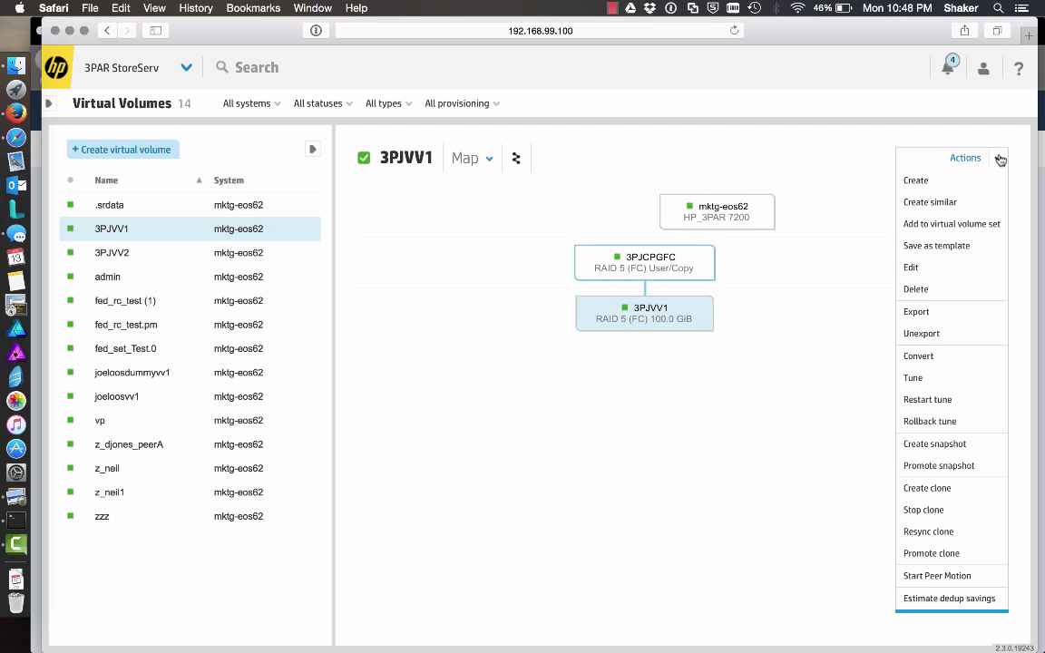
click(929, 378)
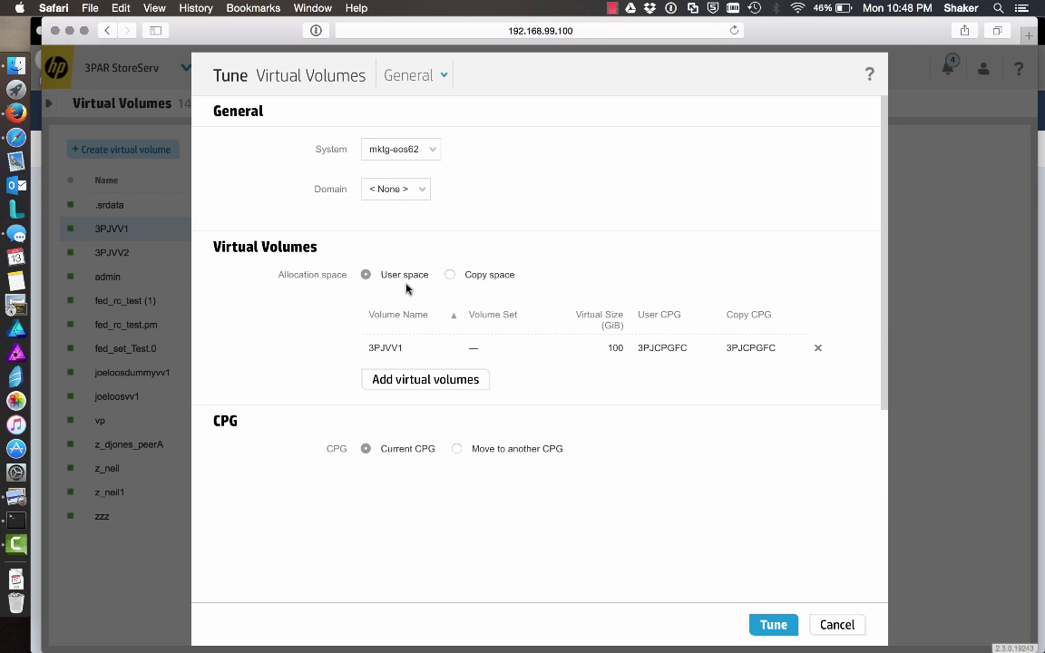
click(397, 449)
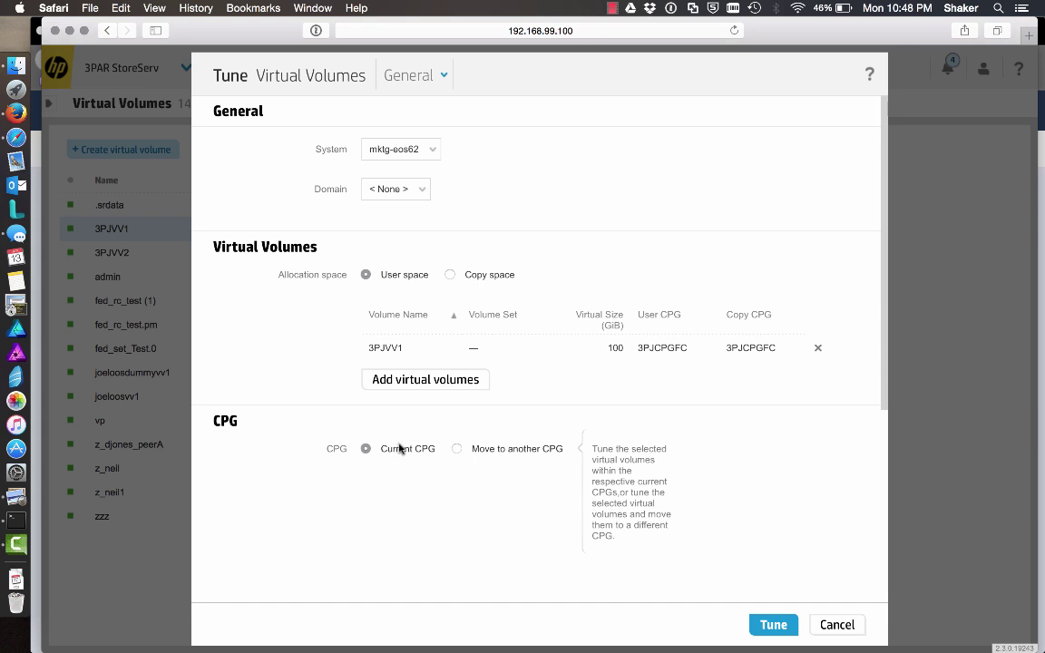
click(485, 448)
click(441, 466)
text(3)
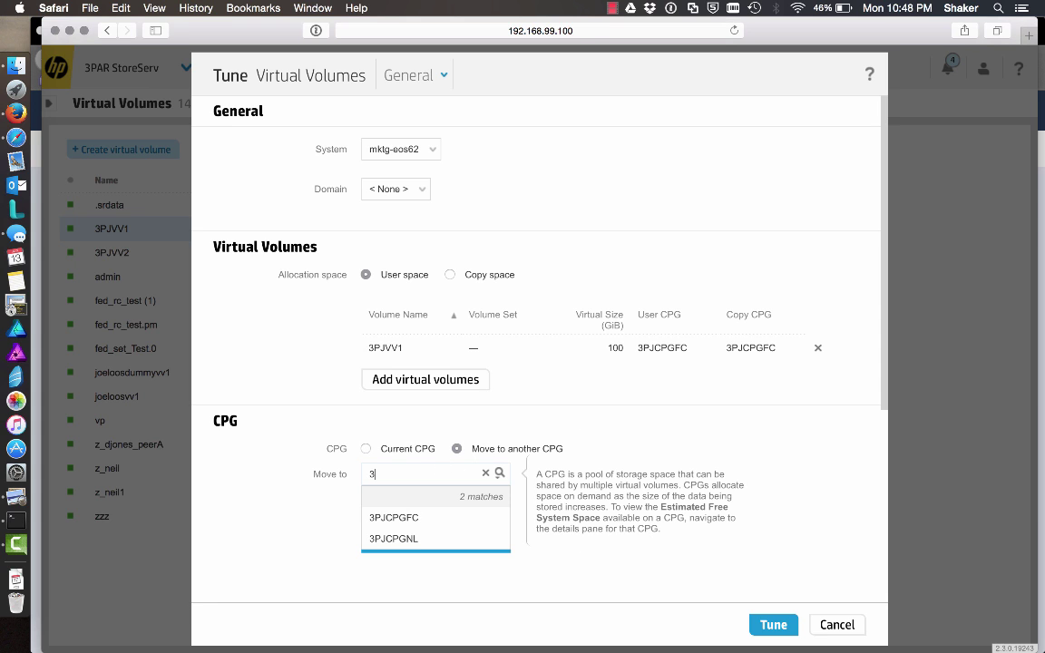
click(403, 539)
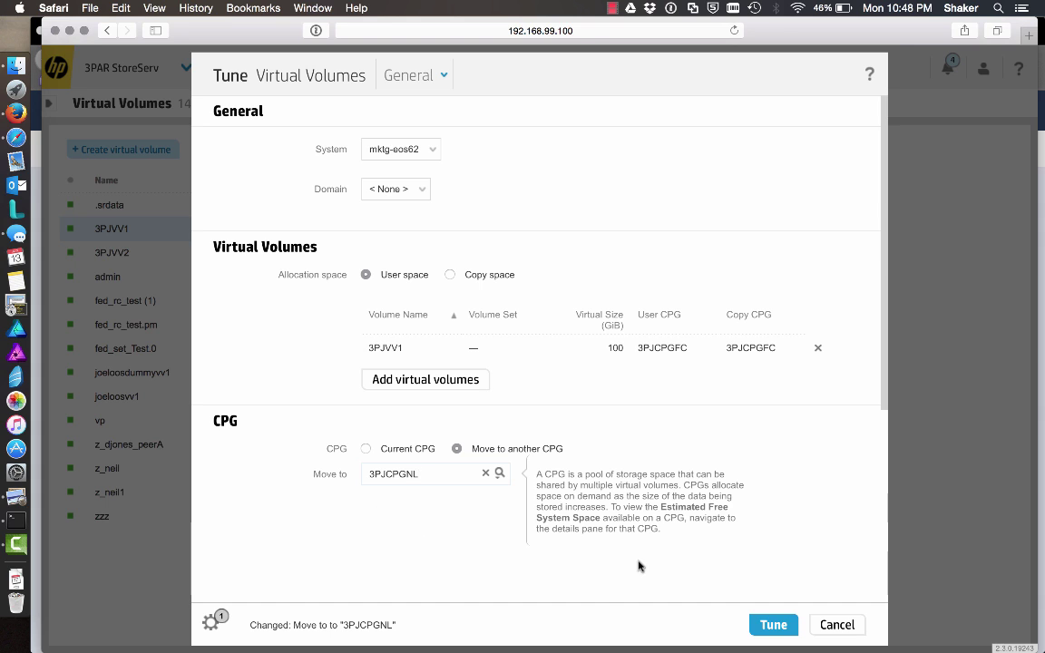
click(780, 626)
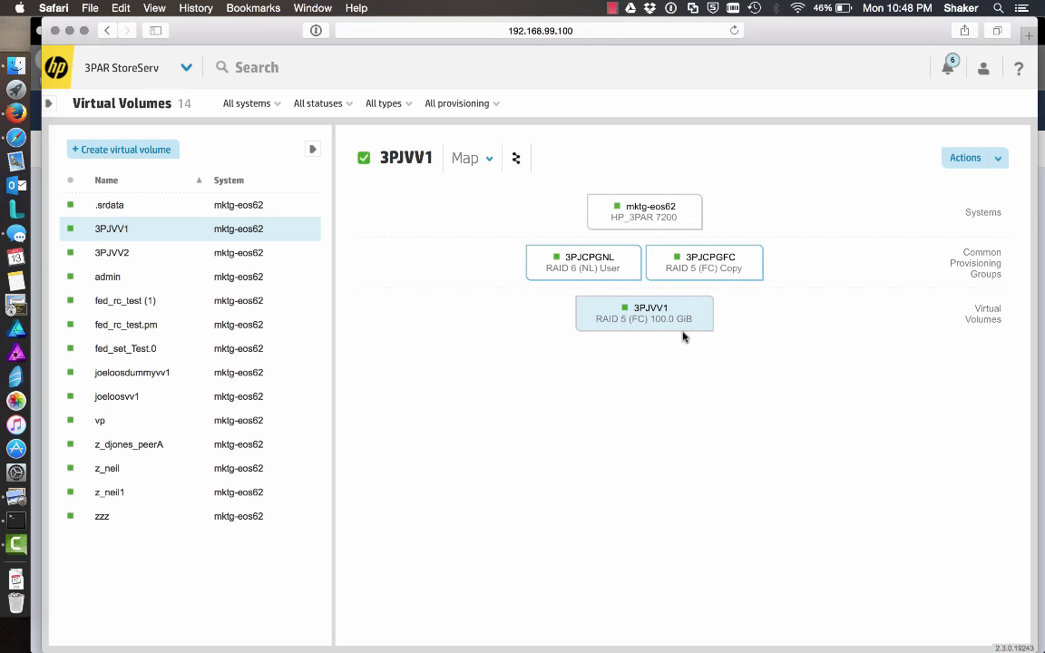
Tune the copy space of virtual volume 3PJVV1 by moving it to CPG 3PJCPGNL.
click(1015, 159)
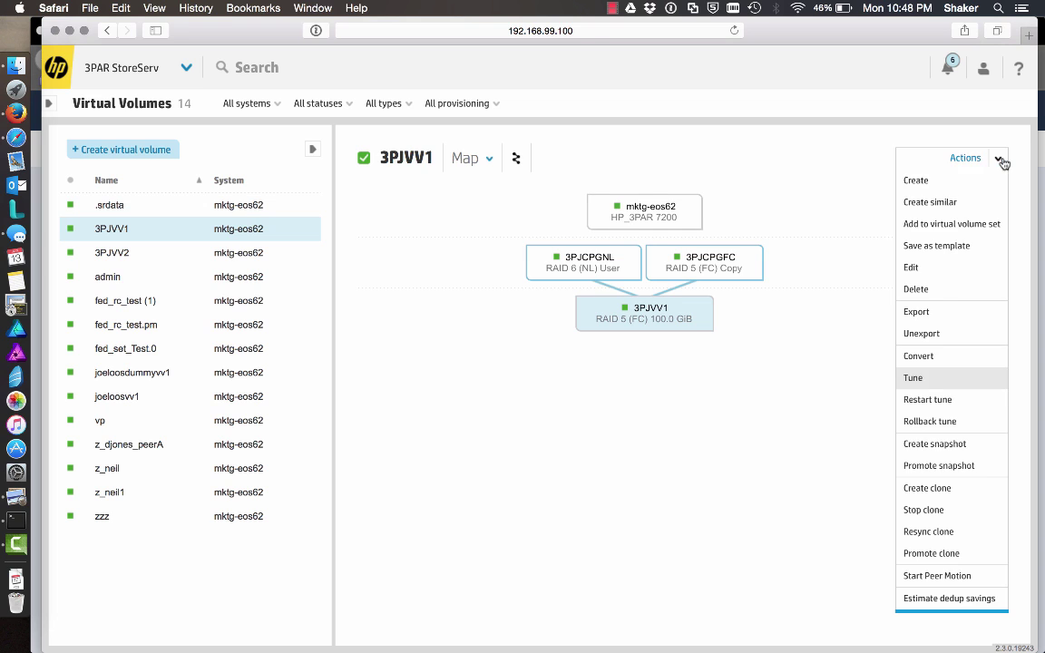
click(932, 378)
click(449, 275)
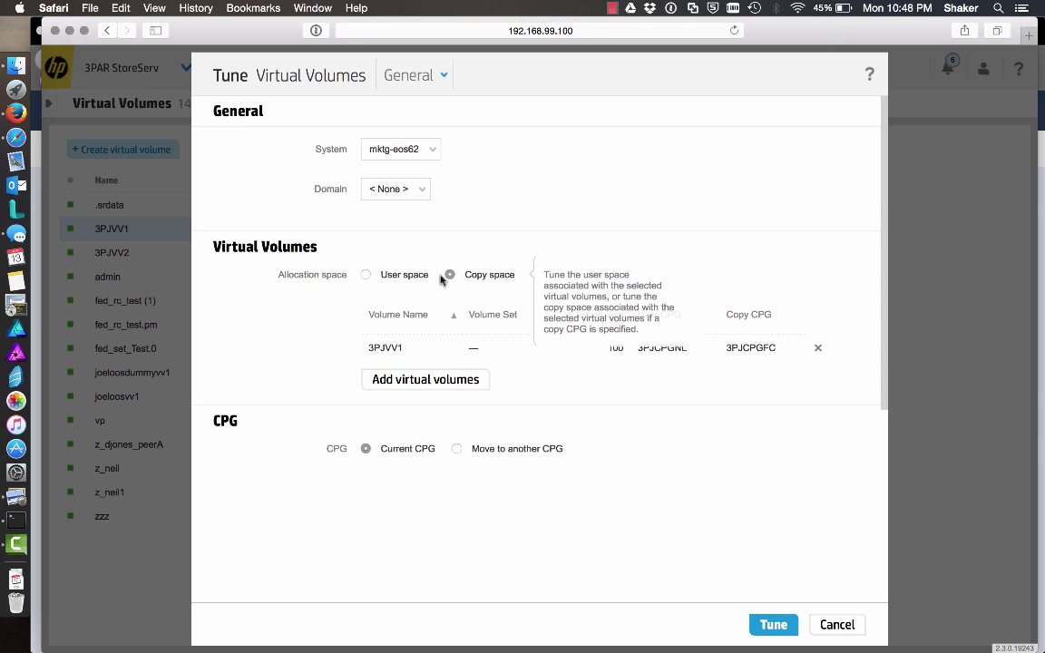
click(458, 449)
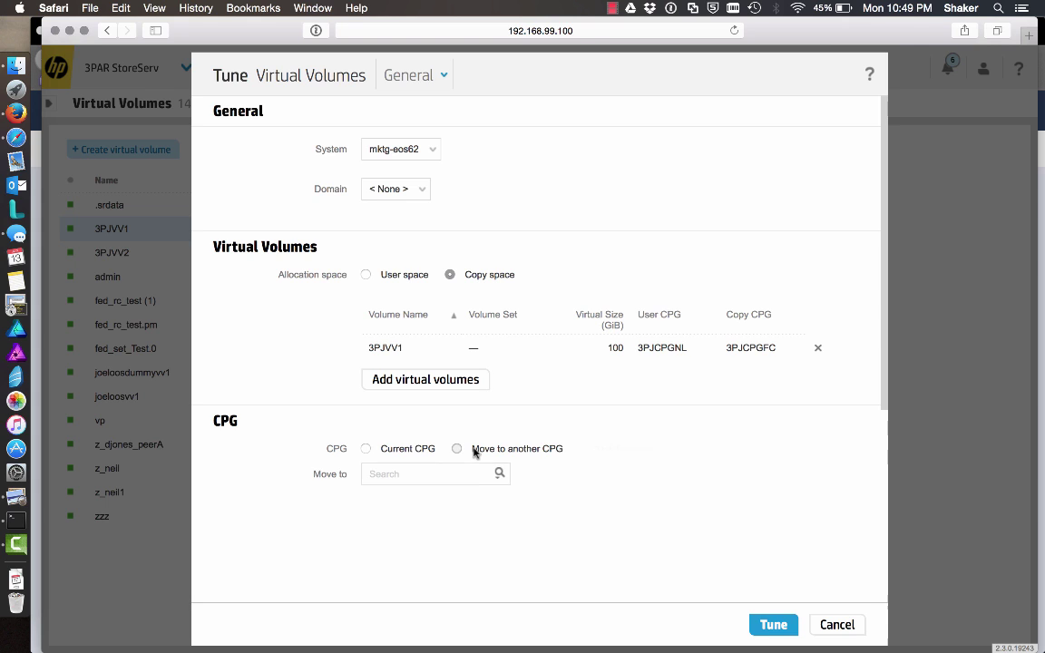
text(3)
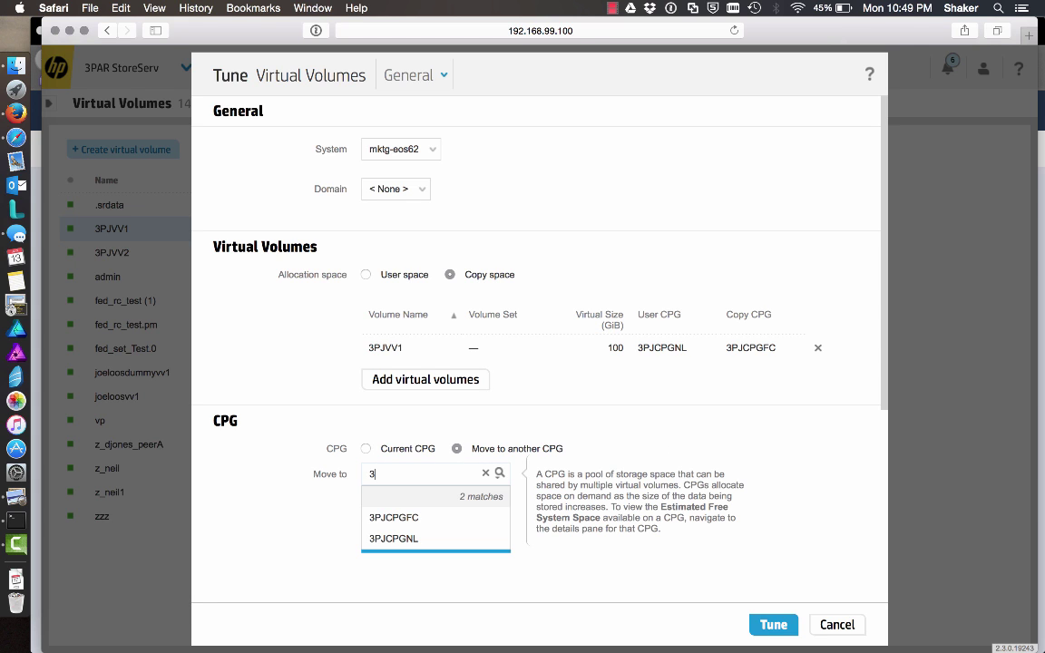
click(421, 541)
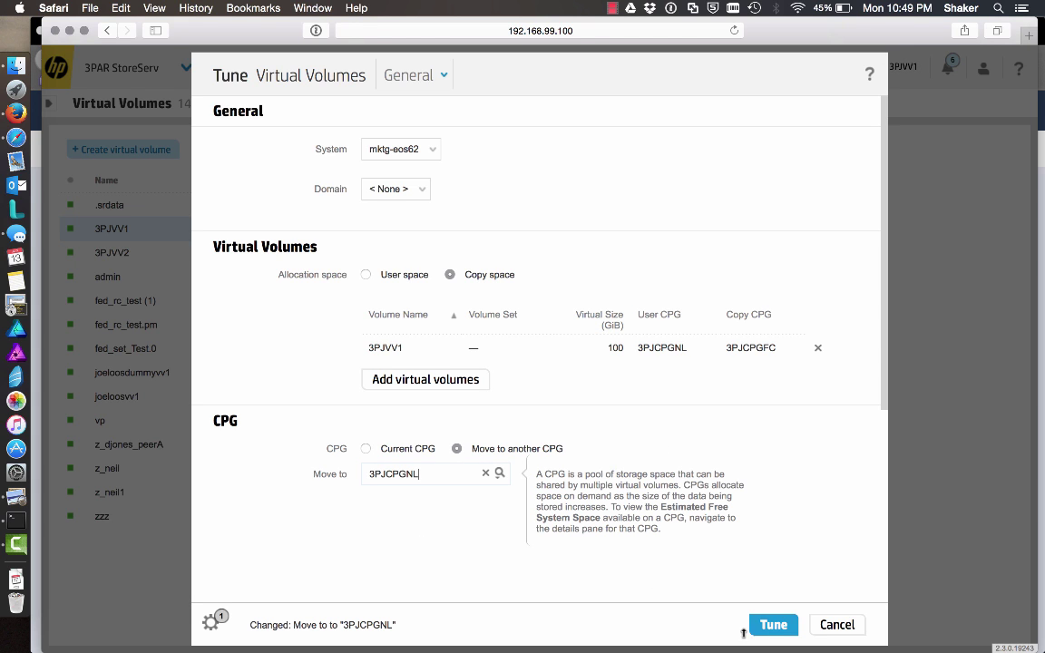
click(778, 626)
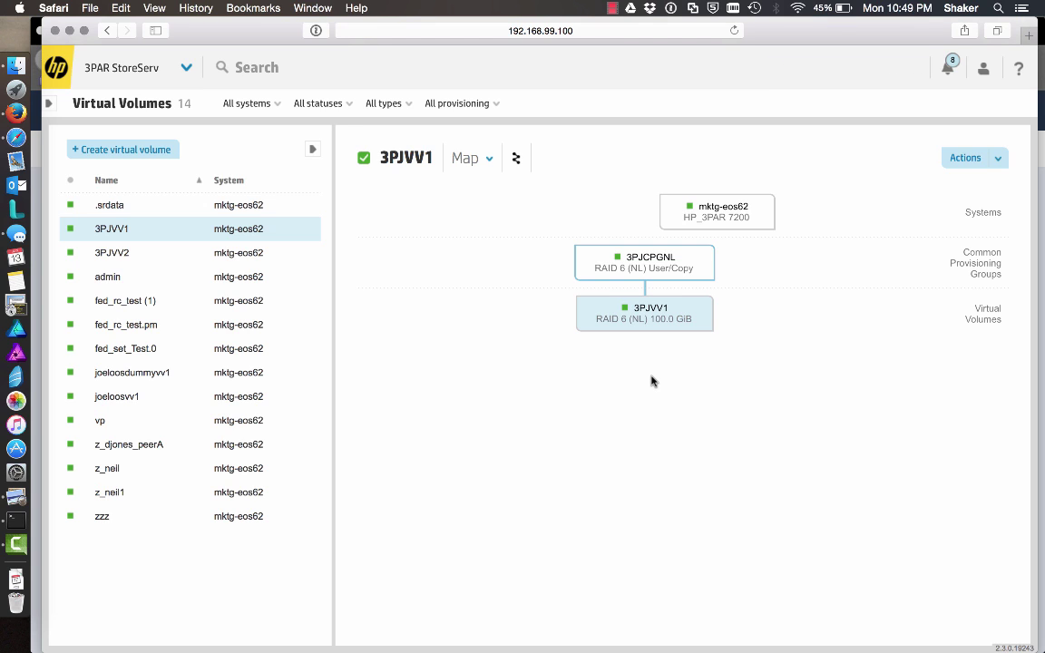
Compare the Map views of 3PJVV1 and 3PJVV2, and check the provisioning type in the Overview of 3PJVV2.
click(152, 254)
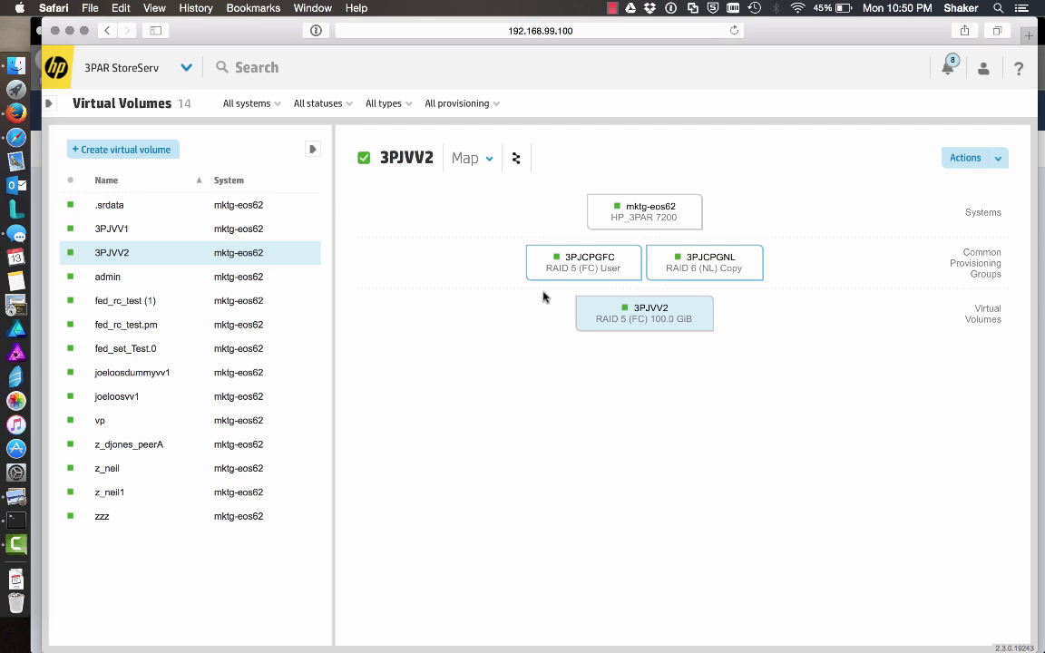
click(142, 228)
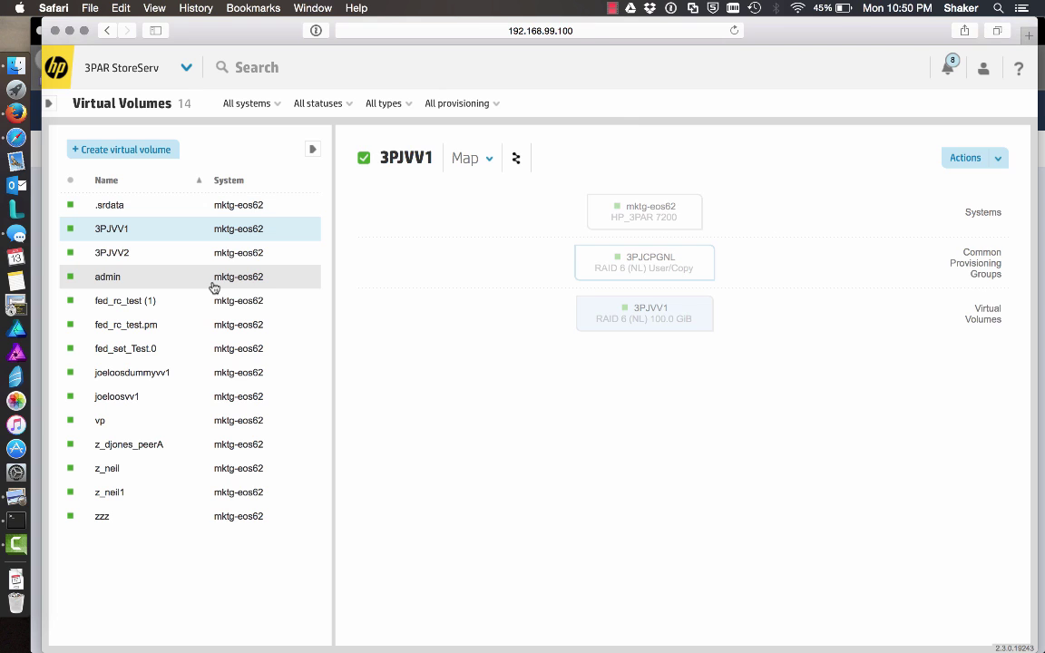
click(132, 254)
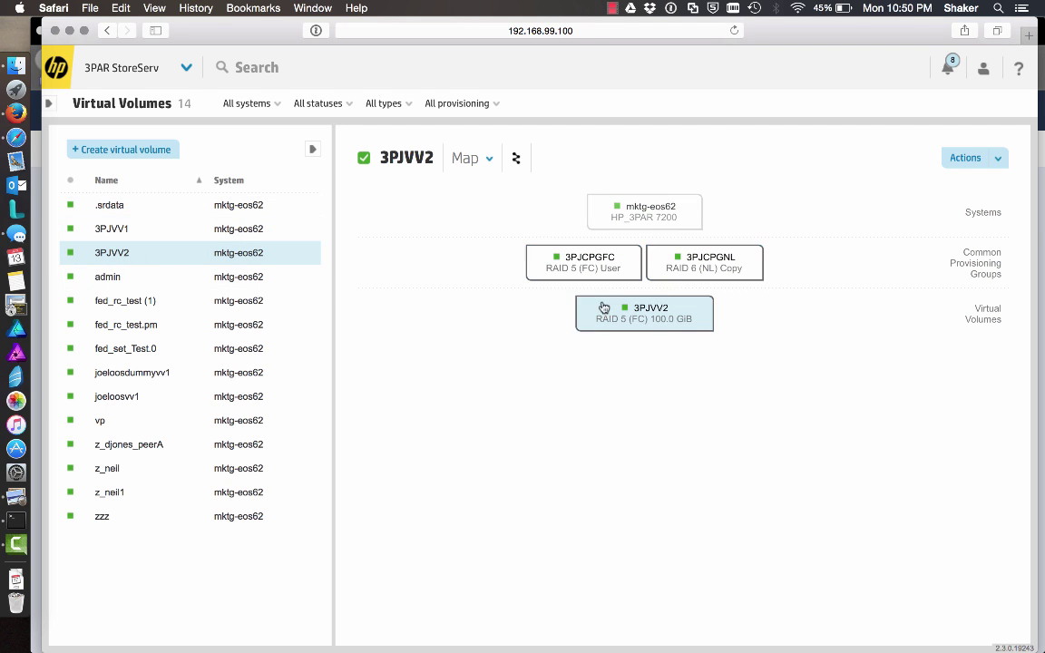
click(685, 311)
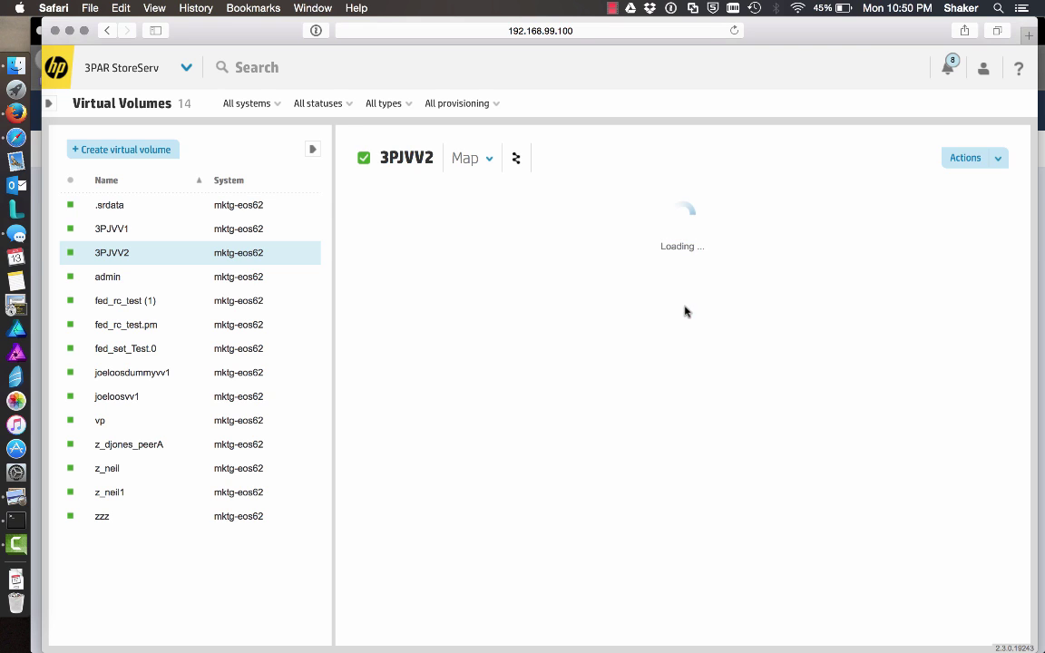
click(490, 162)
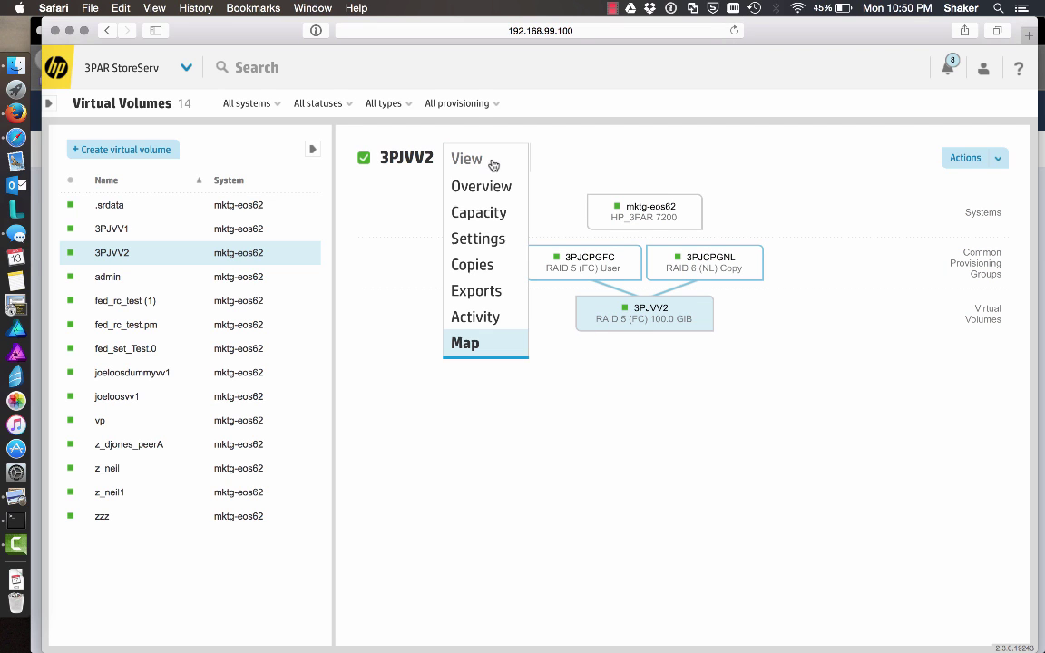
click(484, 185)
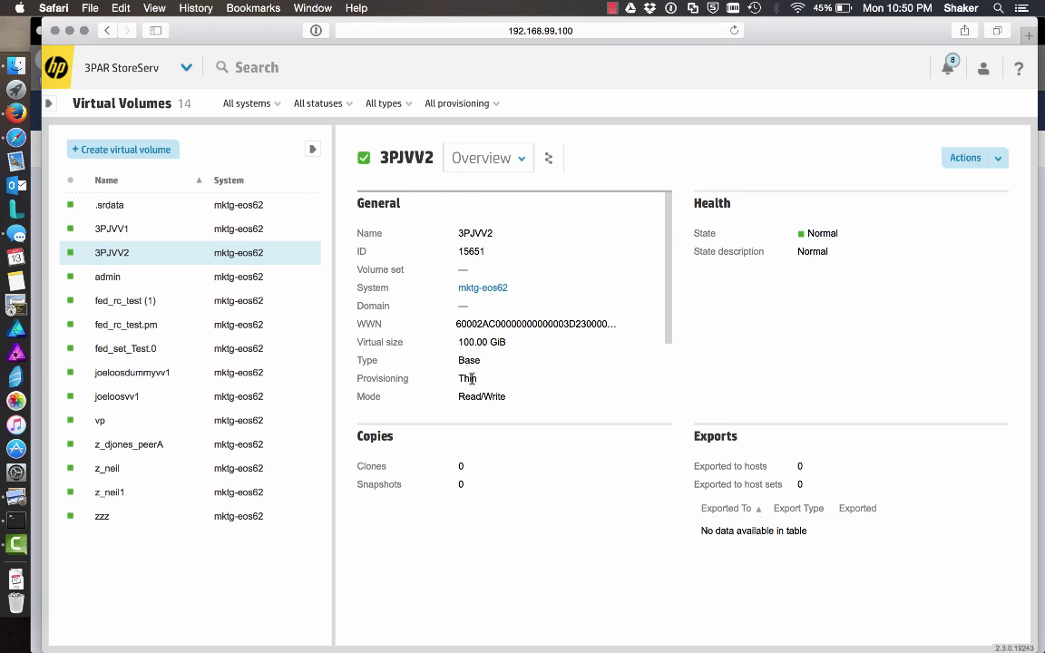
Create a common provisioning group named 3PJCPGSSD with device type SSD 150K and RAID type RAID 5.
click(186, 69)
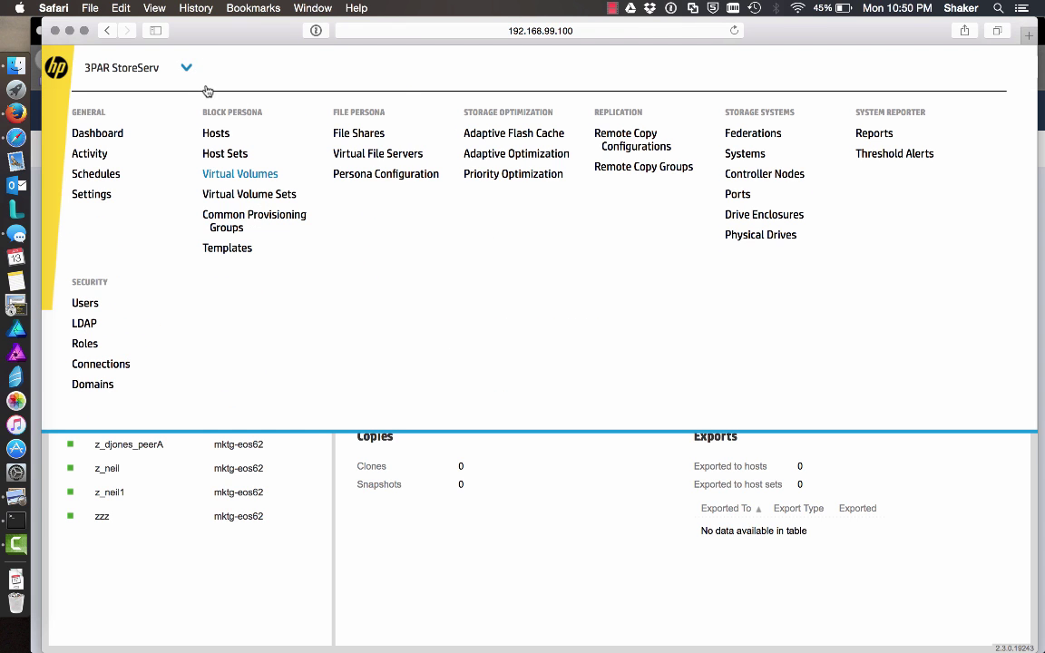
click(245, 218)
click(91, 151)
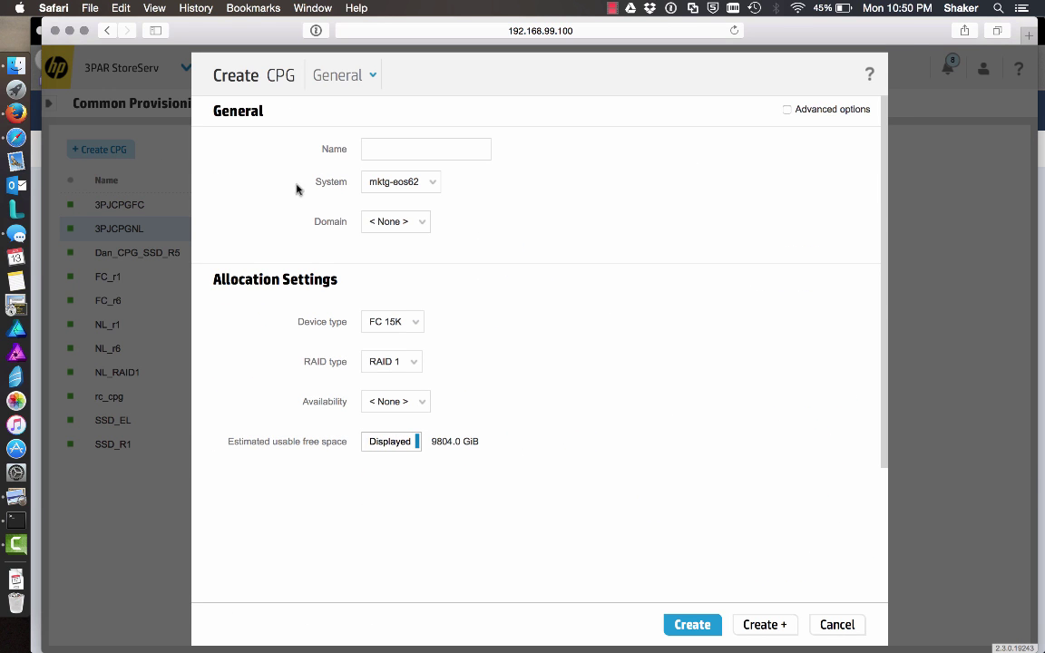
text(3PJ)
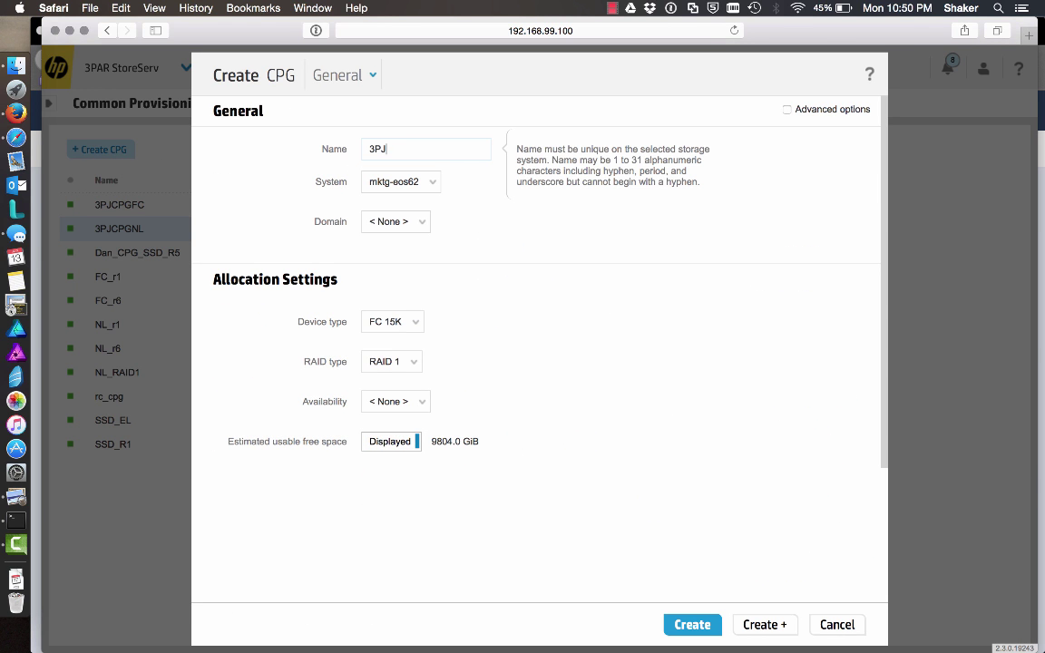
text(CPGSS)
click(403, 324)
click(402, 364)
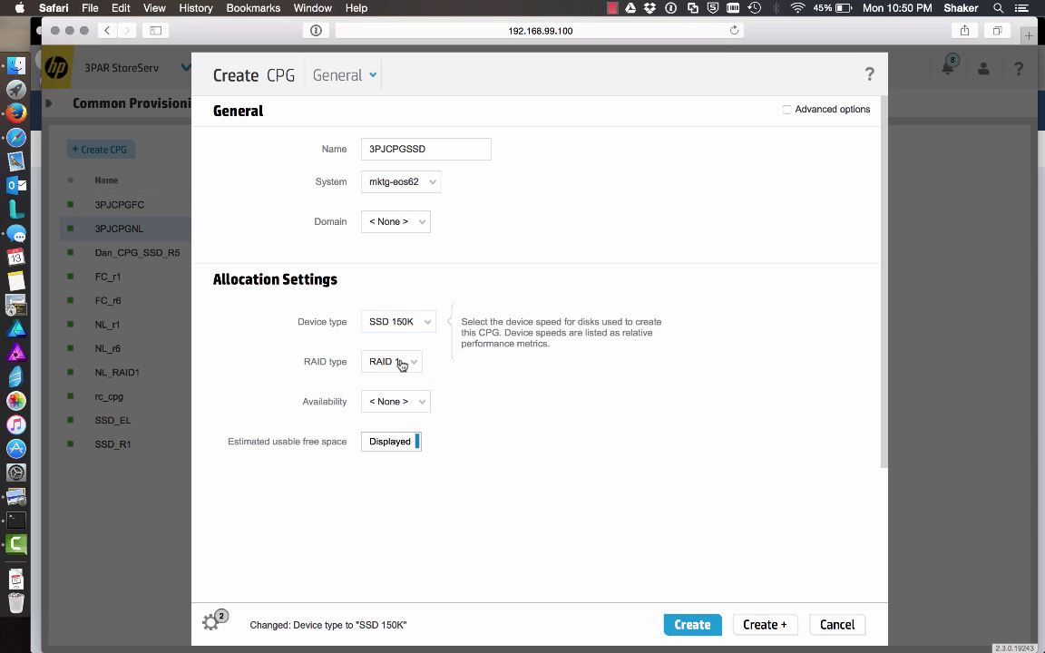
click(401, 364)
click(401, 403)
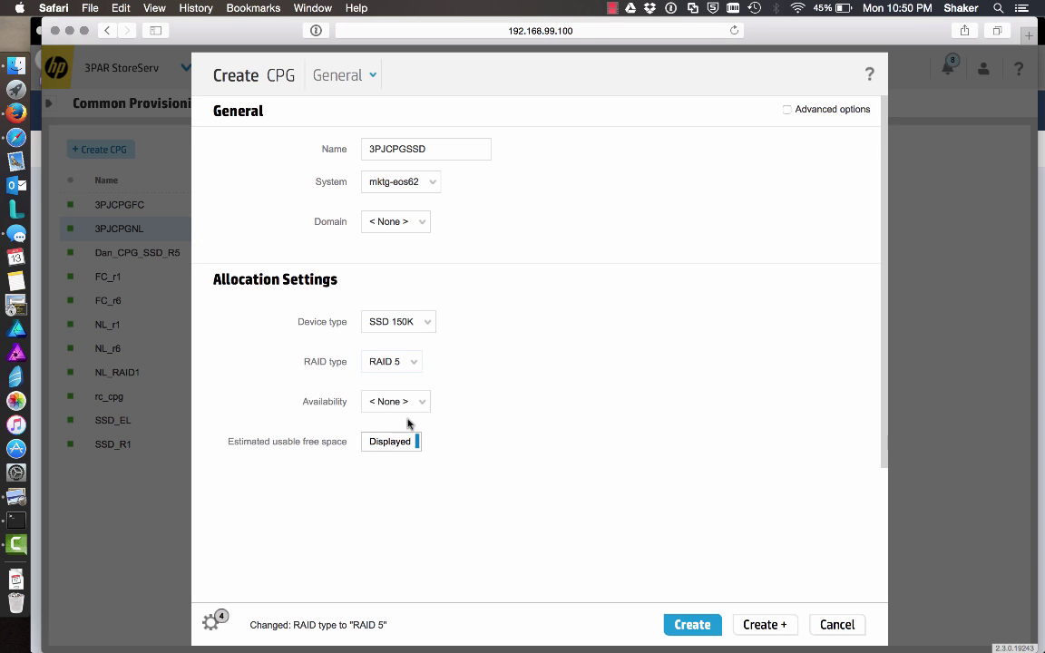
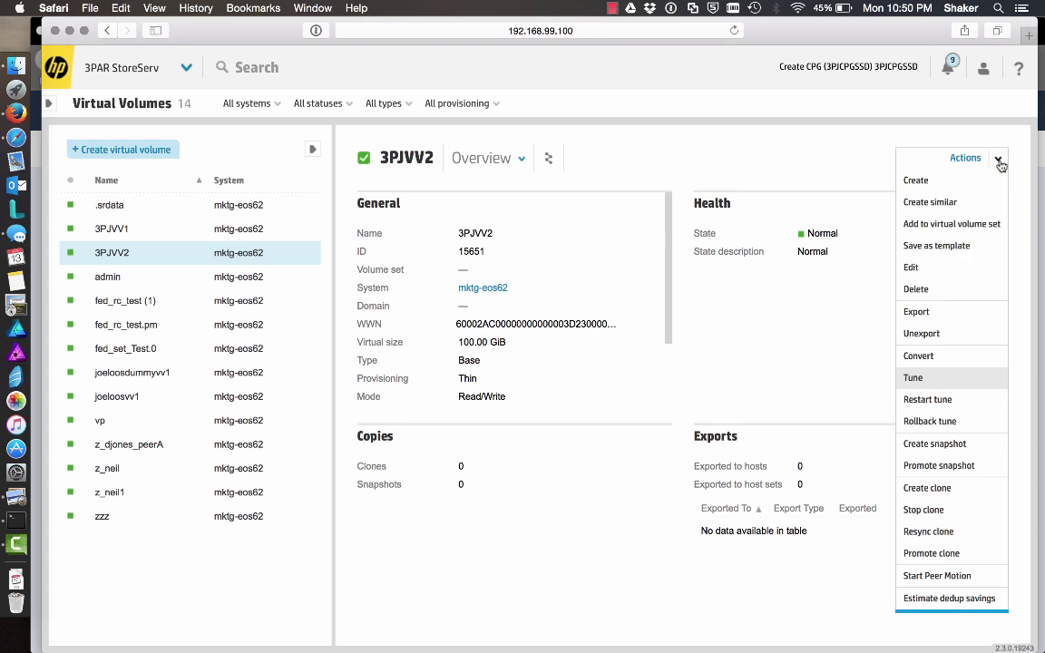
Start converting virtual volume 3PJVV2 with the conversion type set to To thinly deduped.
click(919, 356)
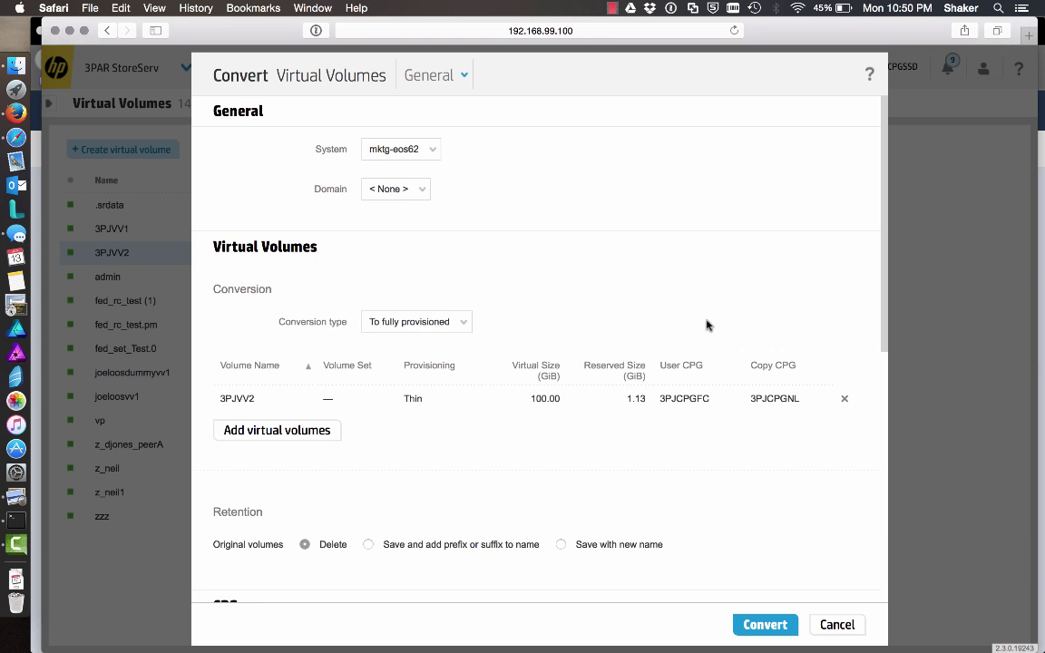
click(413, 323)
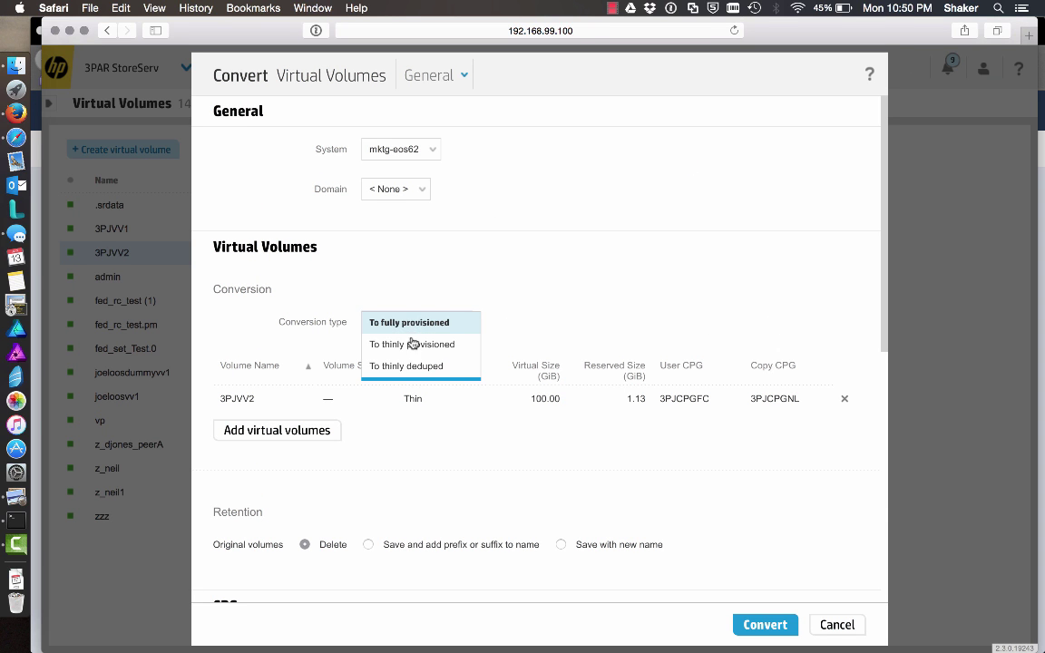
click(438, 367)
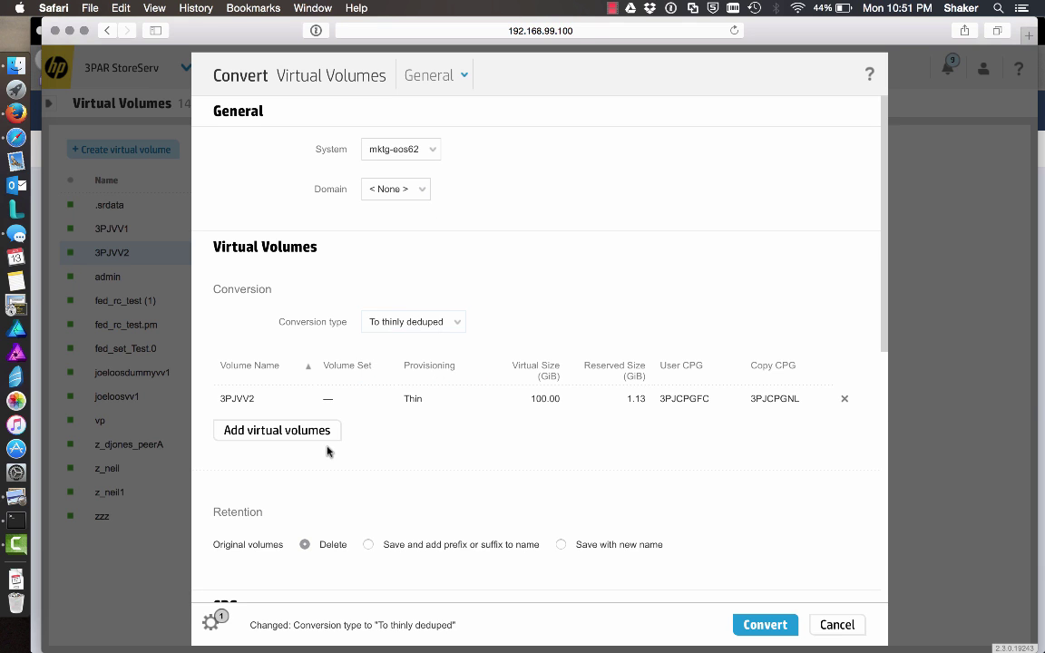
Choose to move 3PJVV2 to another CPG, 3PJCPGSSD, review the conversion settings, and run the conversion.
scroll(436, 454, down, 3)
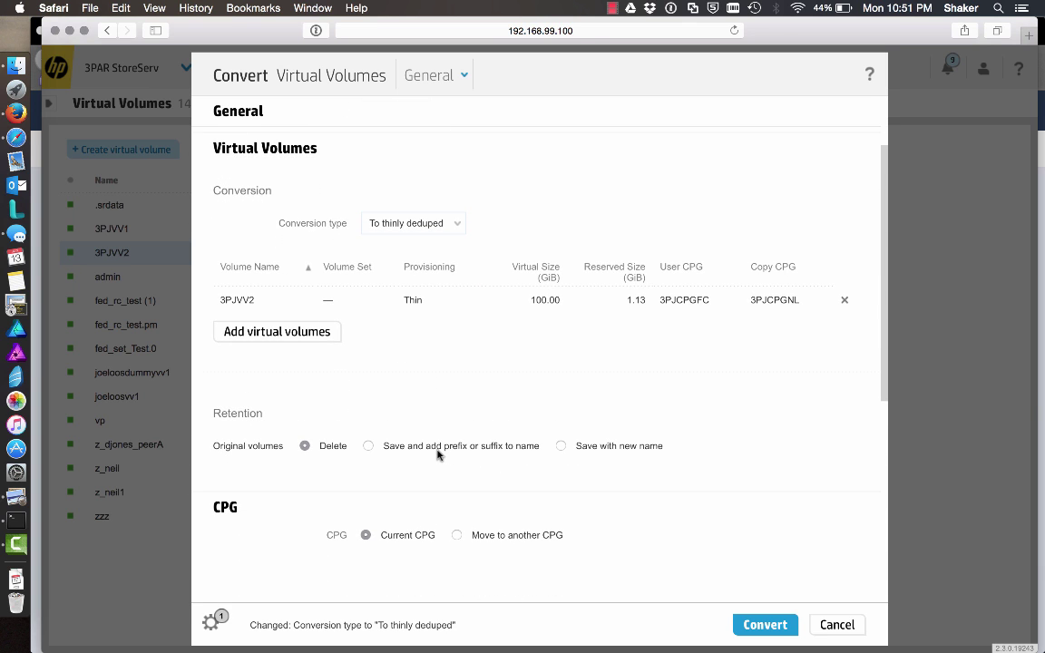
mouse_move(438, 454)
scroll(557, 494, down, 3)
click(456, 452)
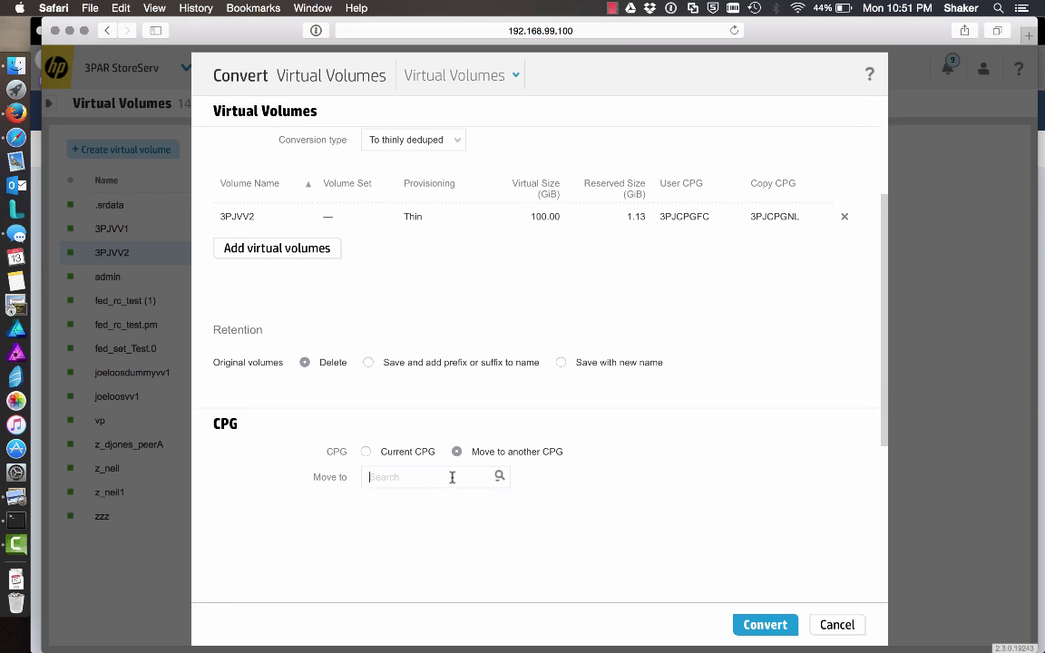
text(3)
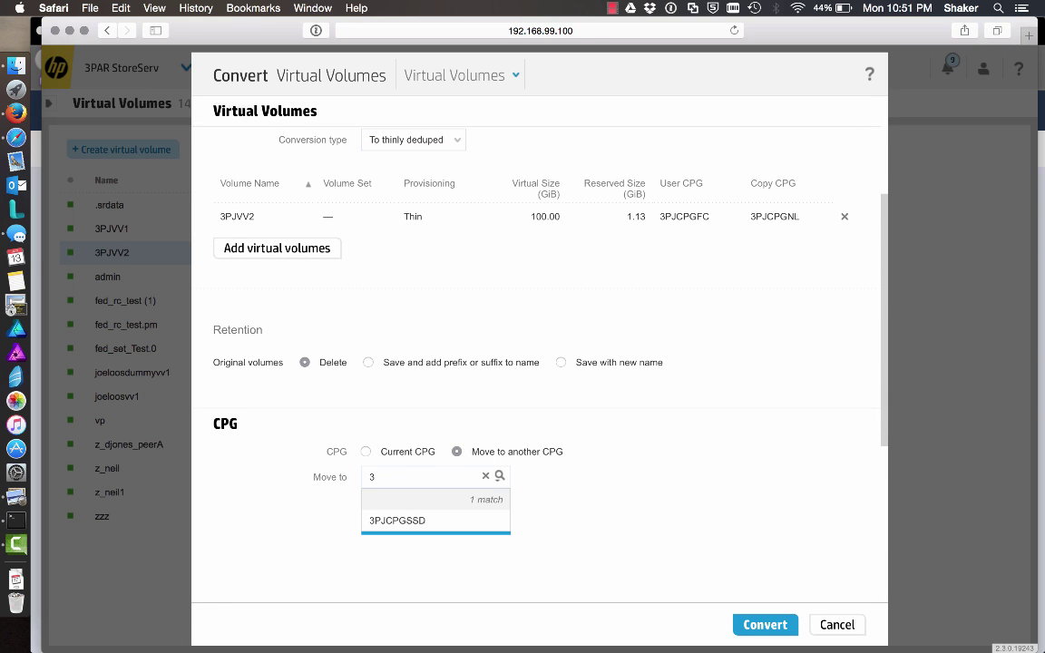
click(420, 520)
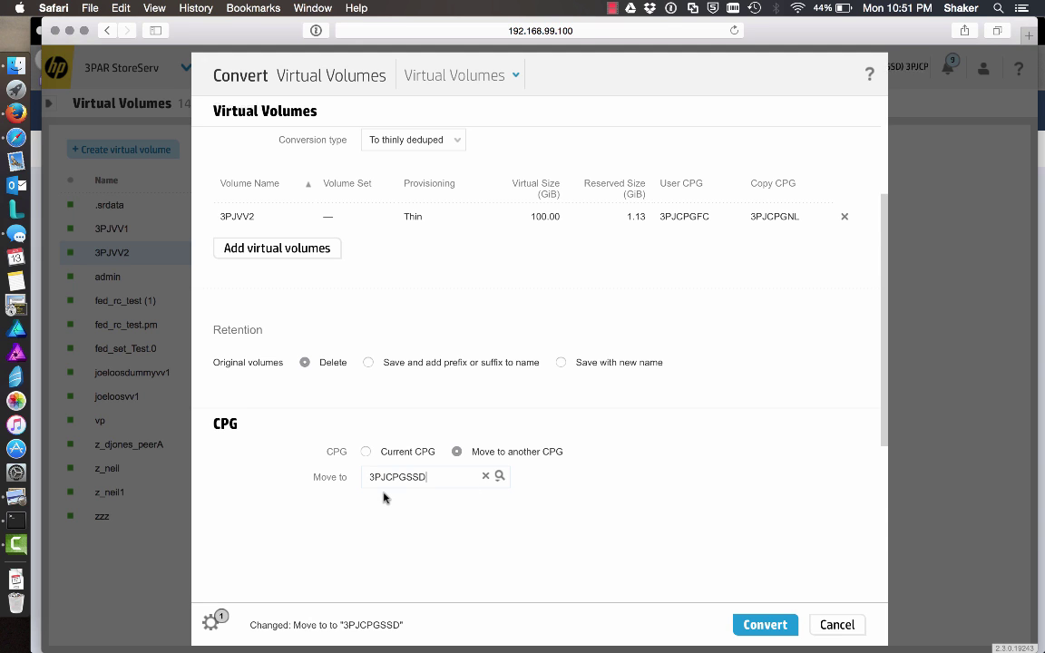
scroll(689, 428, up, 2)
scroll(689, 428, up, 2)
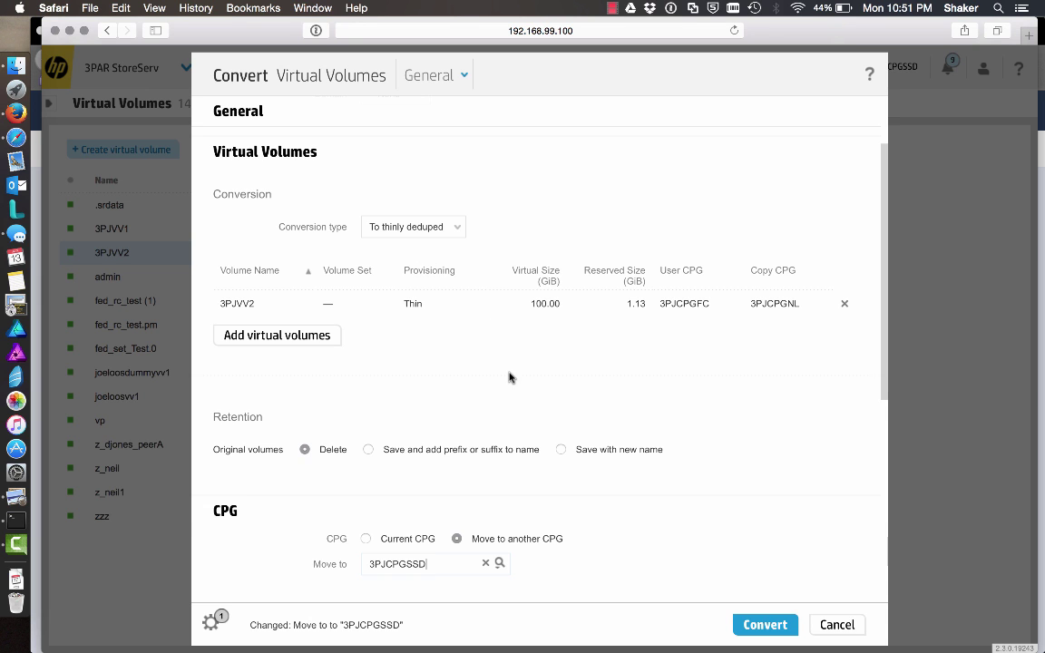
scroll(508, 378, up, 2)
scroll(508, 379, down, 5)
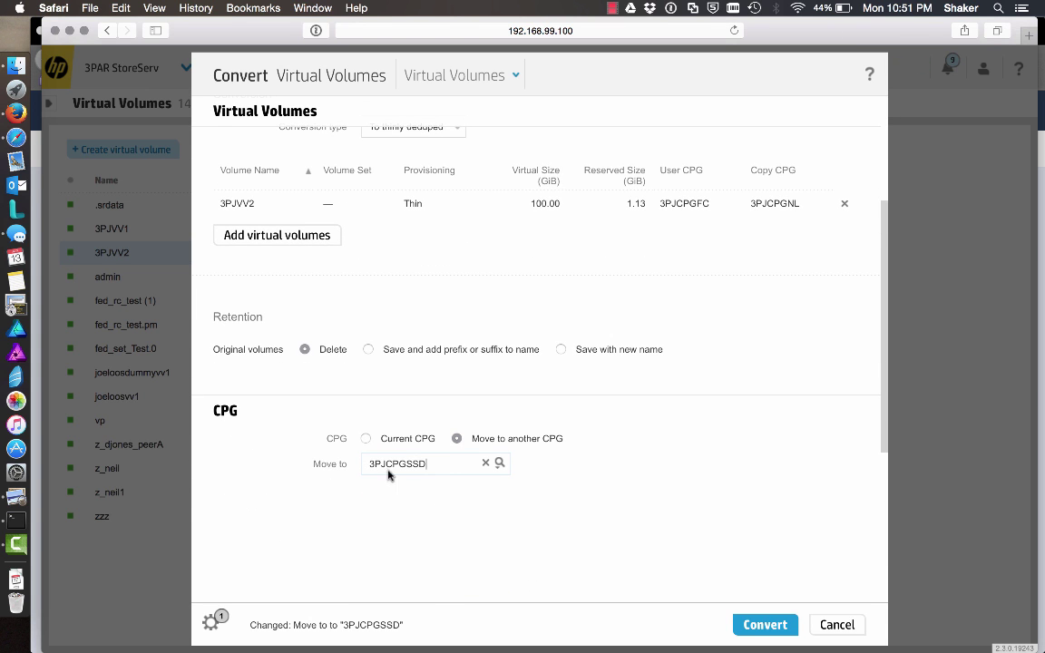
click(778, 627)
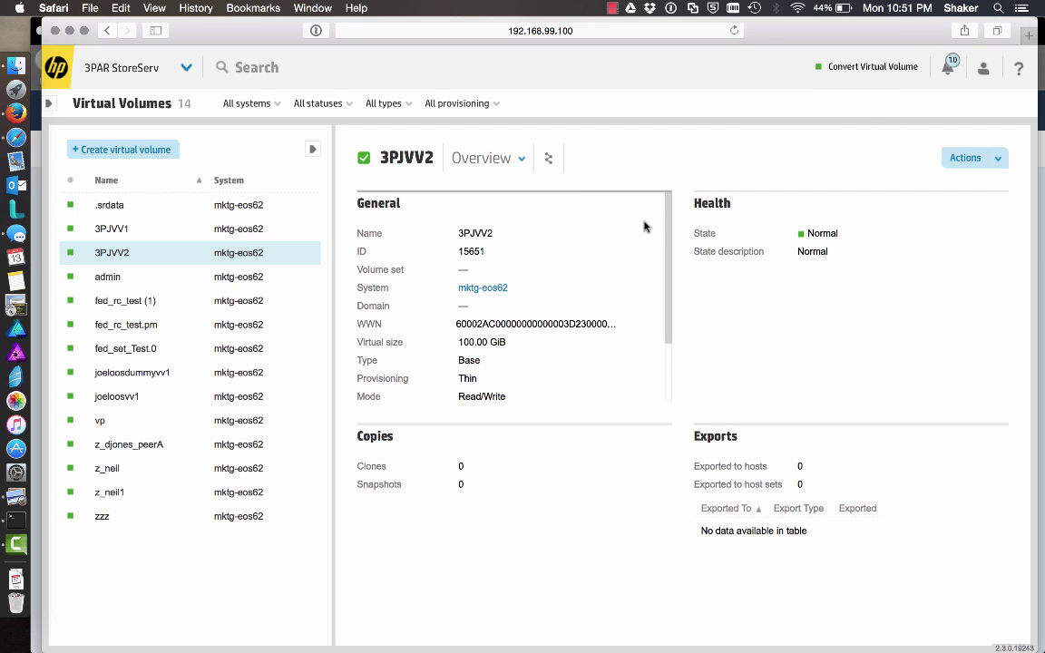
Examine the CPG relationships in the Map view of 3PJVV2 and its provisioning type in the Overview.
click(552, 165)
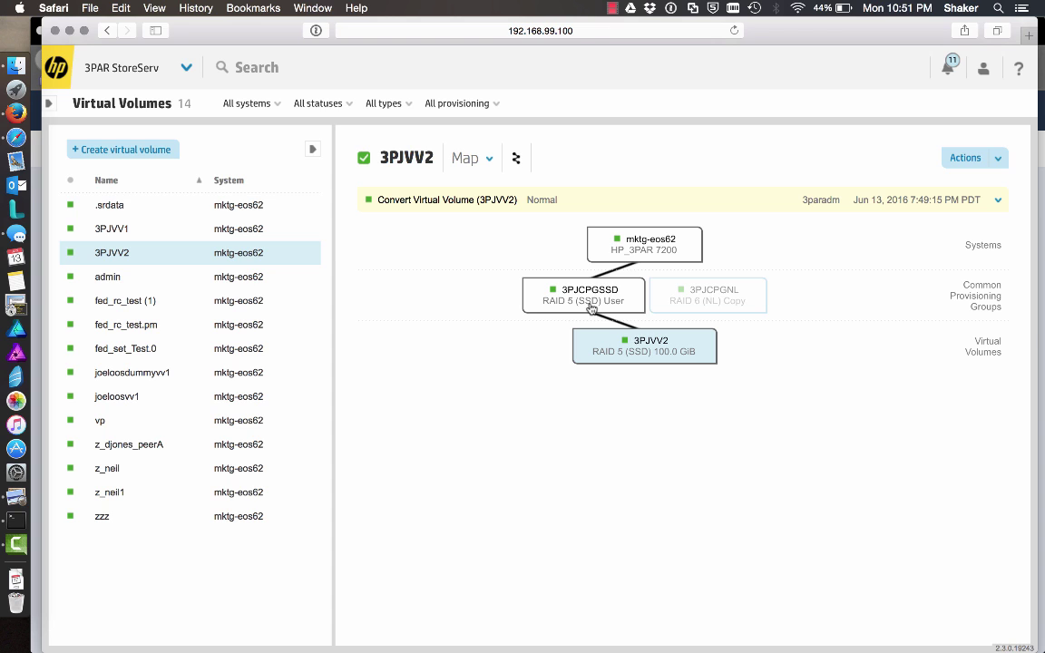
click(490, 160)
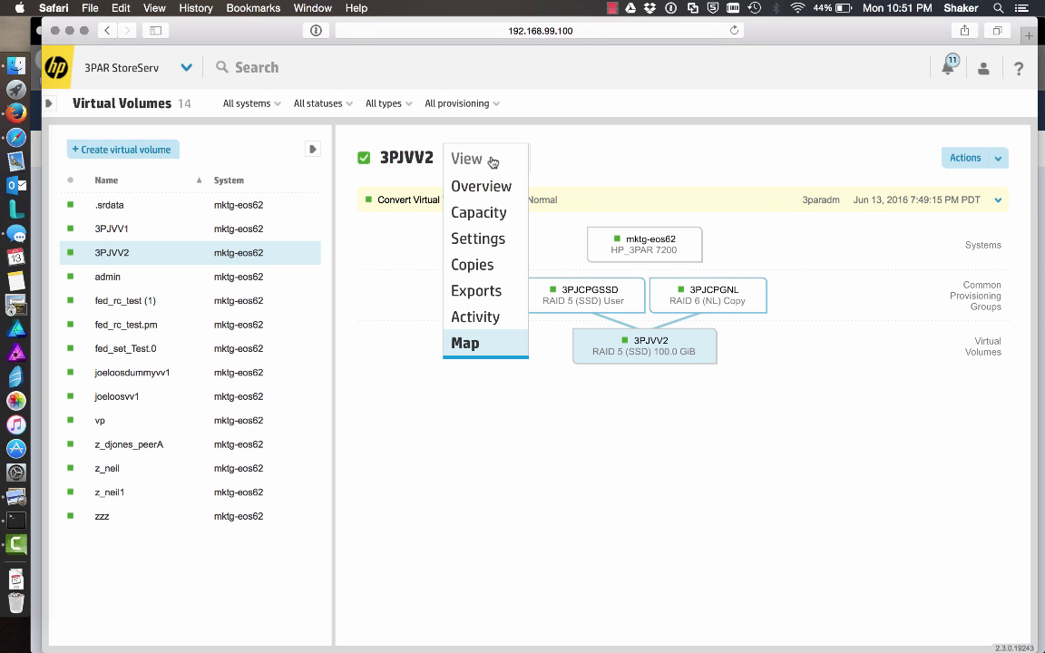
click(484, 187)
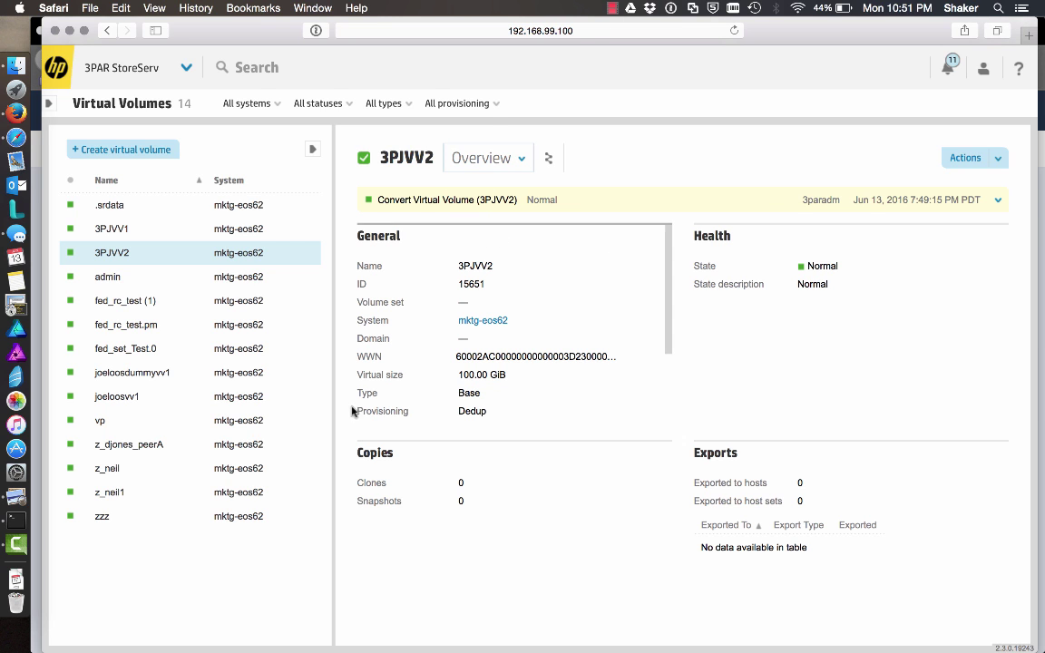
double_click(467, 413)
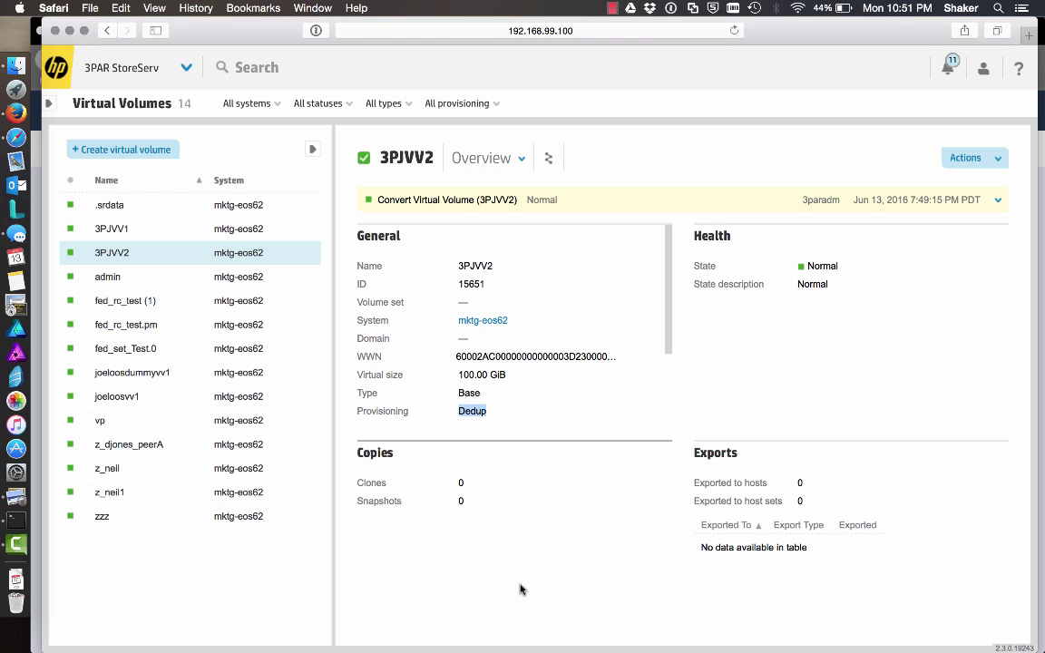
click(548, 158)
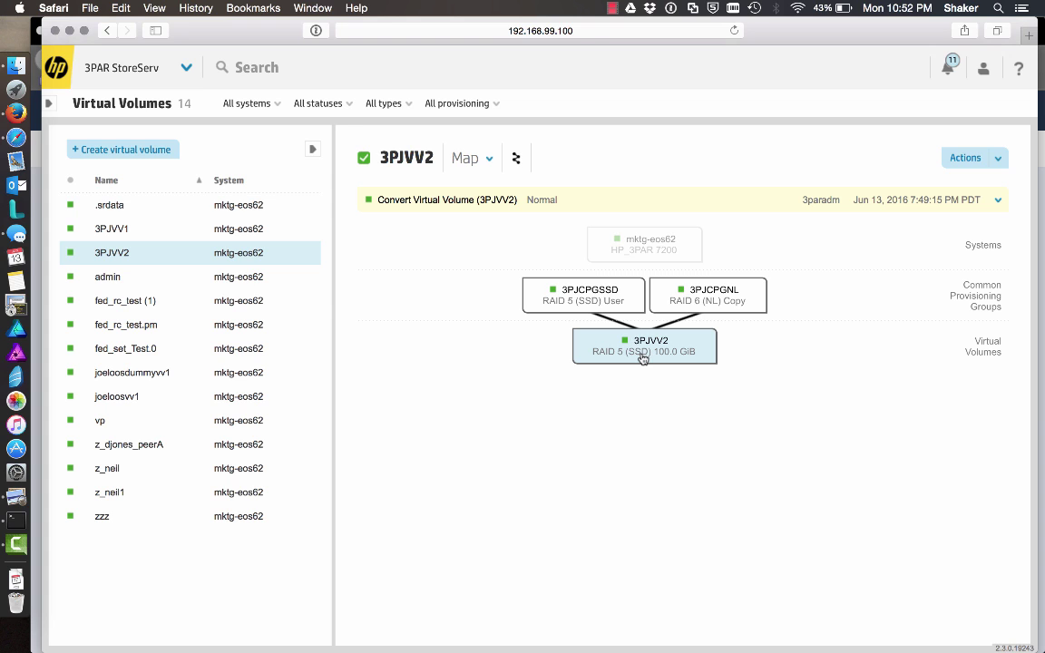
Convert virtual volume 3PJVV2 with conversion type To thinly provisioned, deleting the original volume and keeping the current CPG.
click(1001, 158)
click(943, 357)
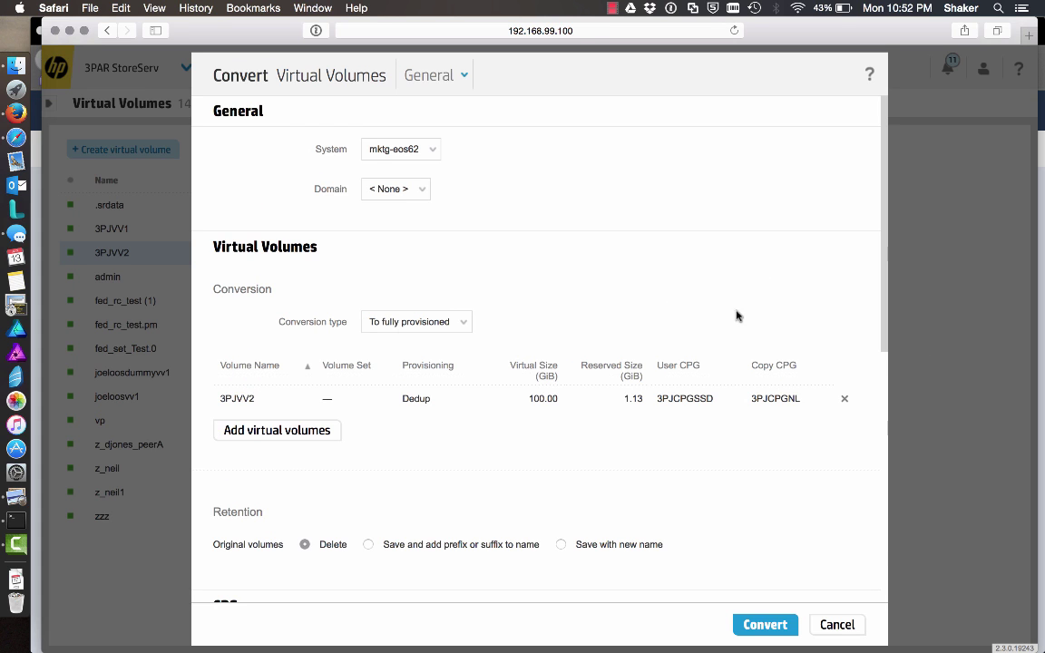
click(460, 324)
click(448, 344)
scroll(462, 443, down, 5)
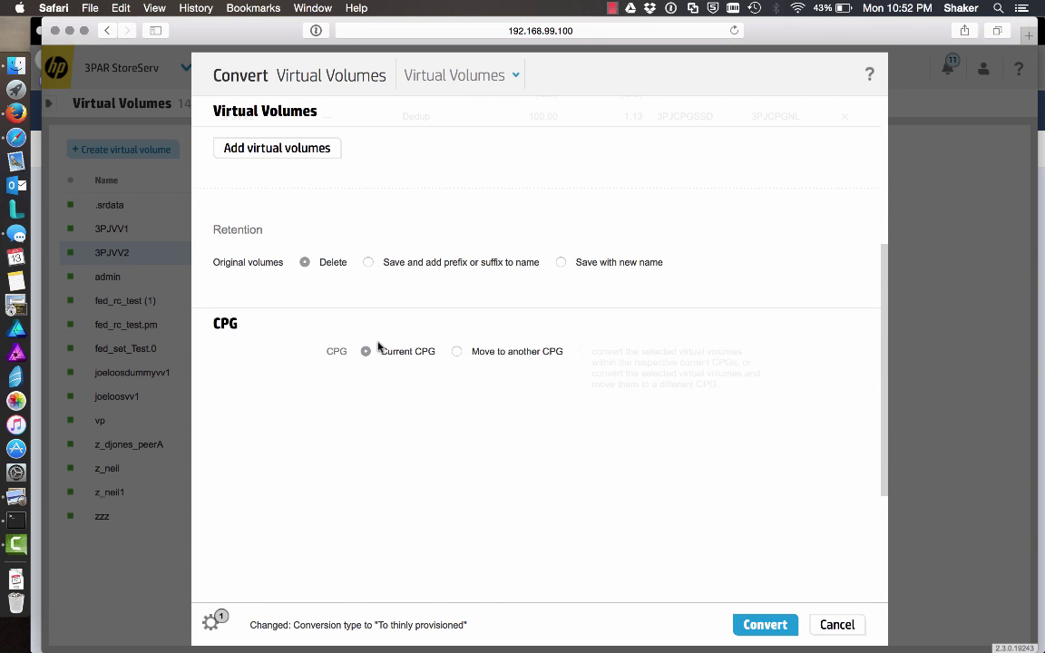
click(744, 624)
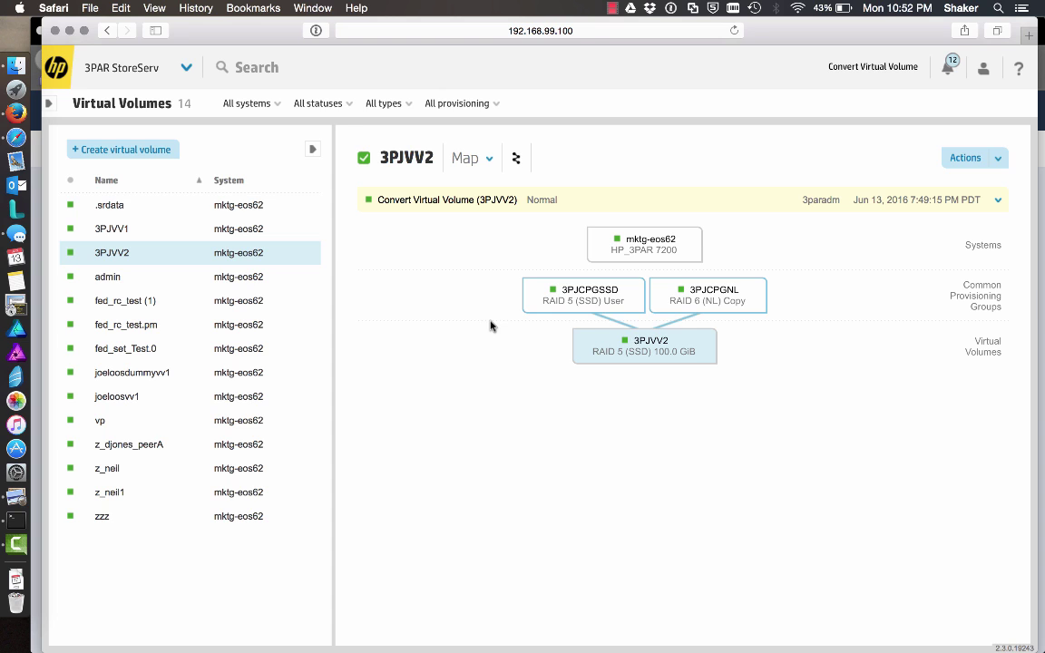
Show the Overview of 3PJVV2, reload the page, and check the volume's provisioning type.
click(488, 158)
click(488, 185)
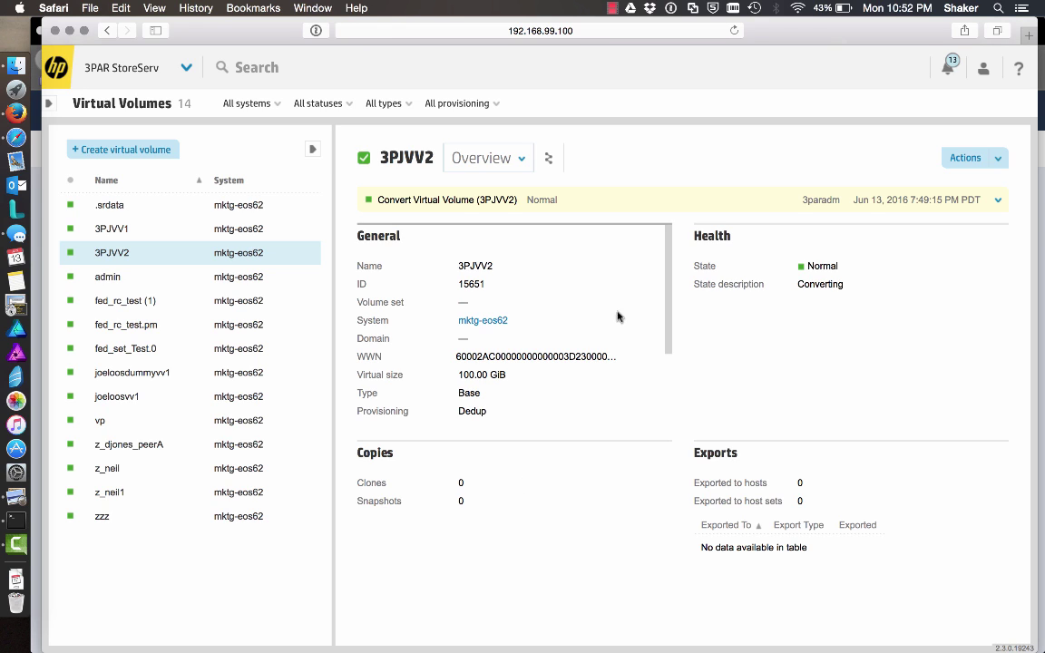
click(734, 30)
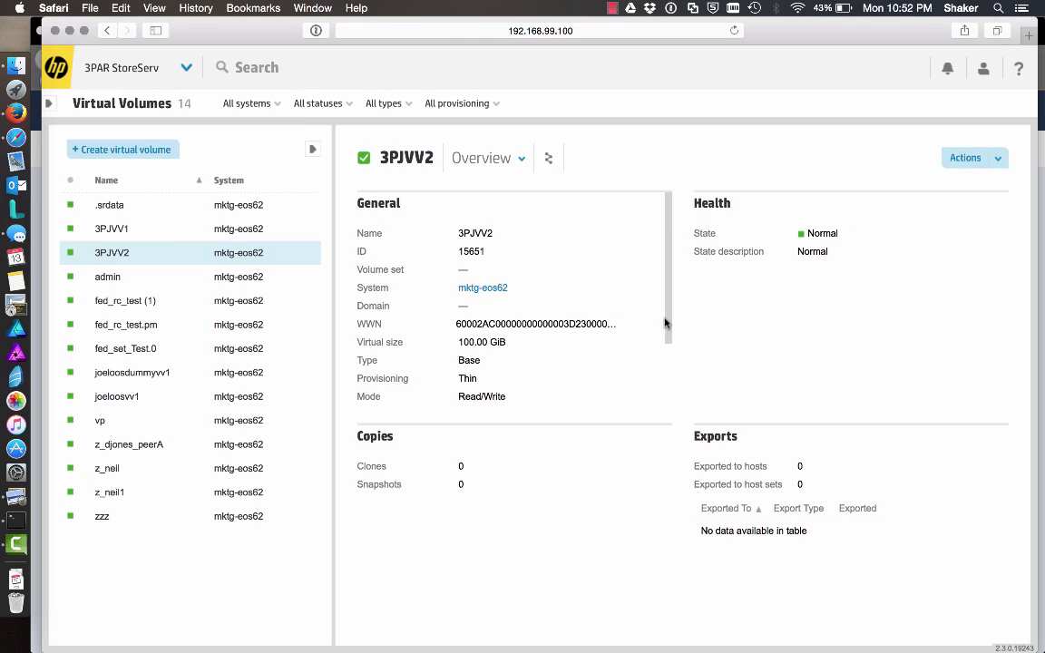
double_click(470, 378)
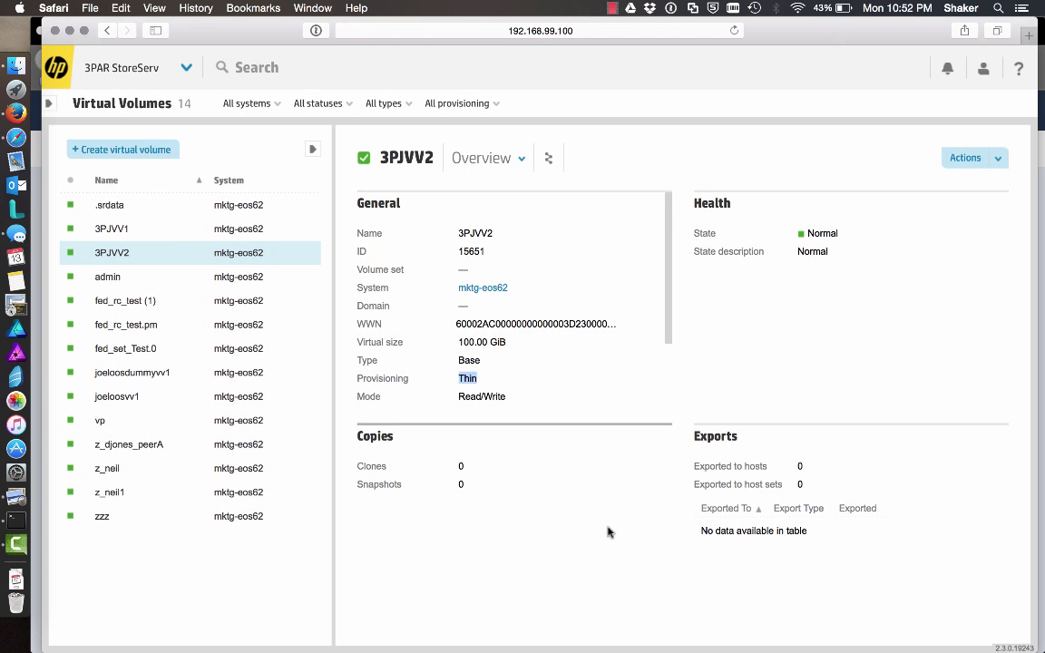